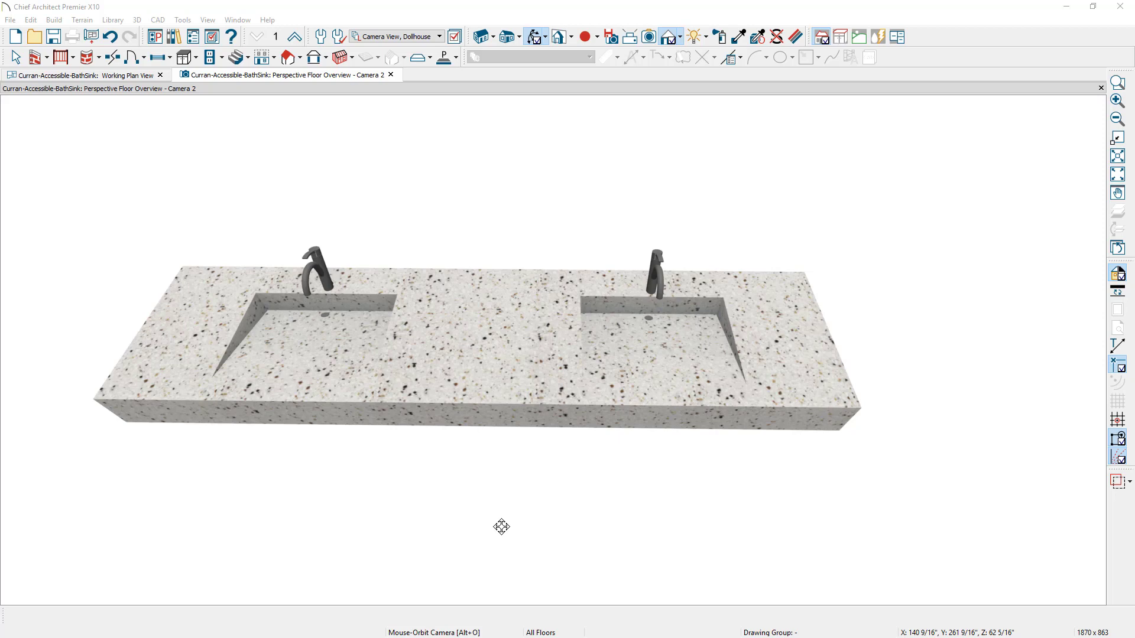
Orbit the 3D camera to view the double-sink countertop near eye level, then at an angle.
left_click_drag(502, 527, 509, 438)
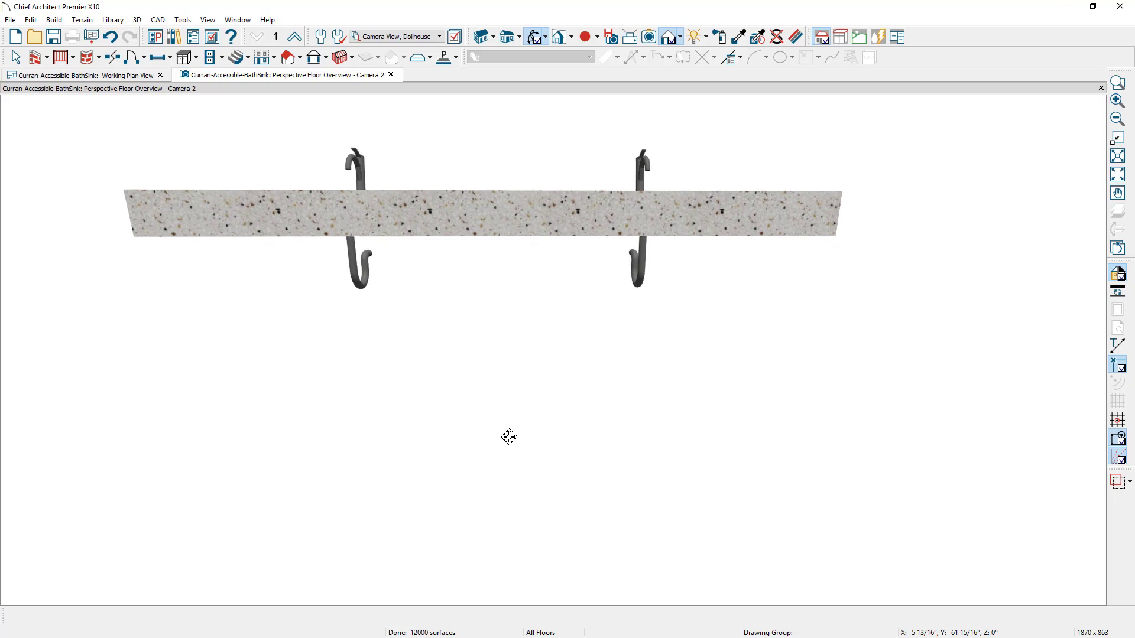
left_click_drag(509, 437, 499, 494)
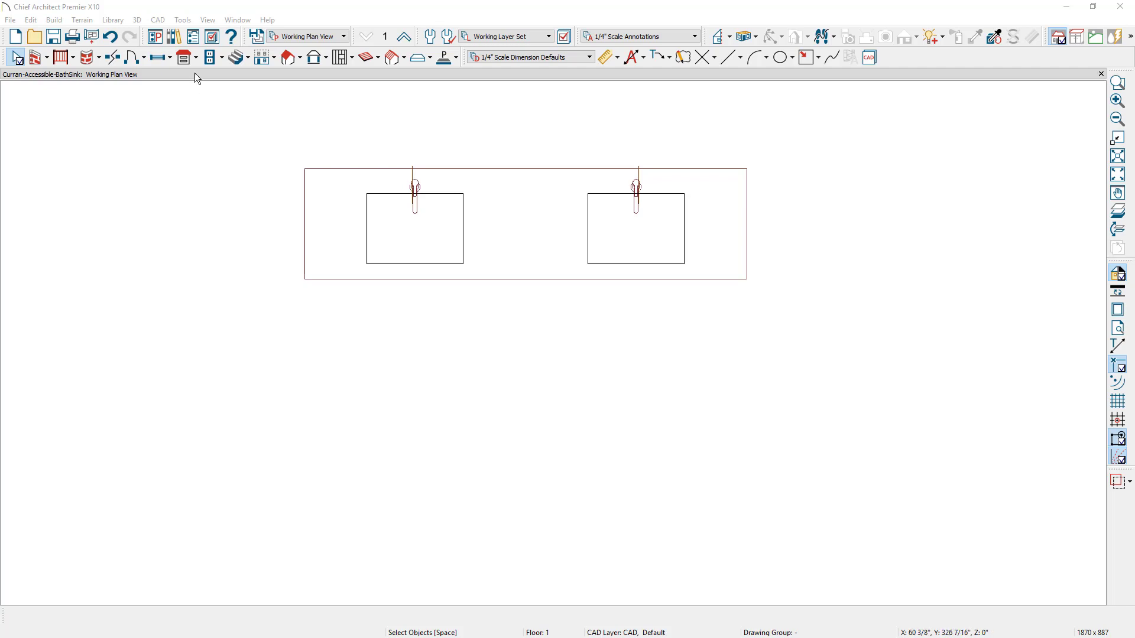
Draw a custom countertop under the sink counter, sized exactly 96" wide by 24" deep.
left_click(196, 58)
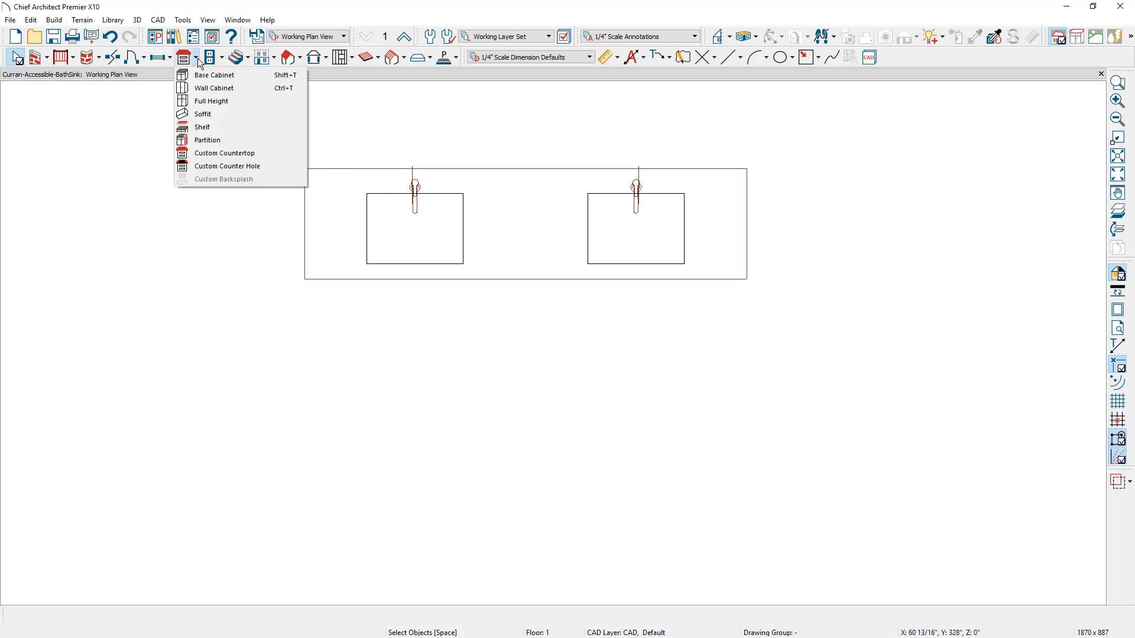
left_click(230, 155)
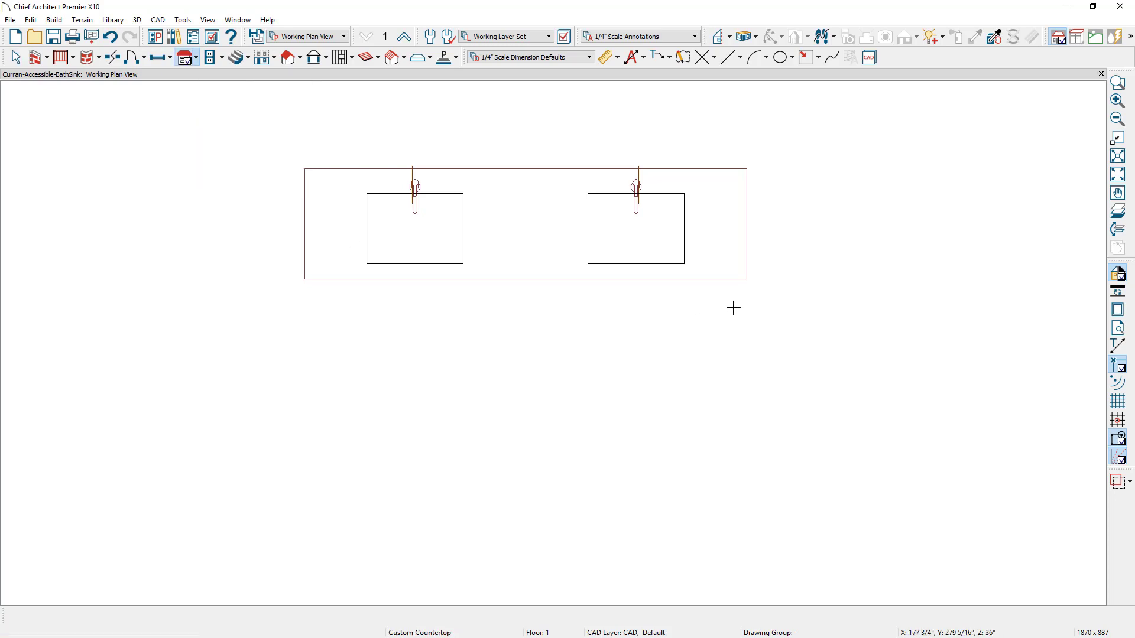
left_click_drag(749, 307, 305, 409)
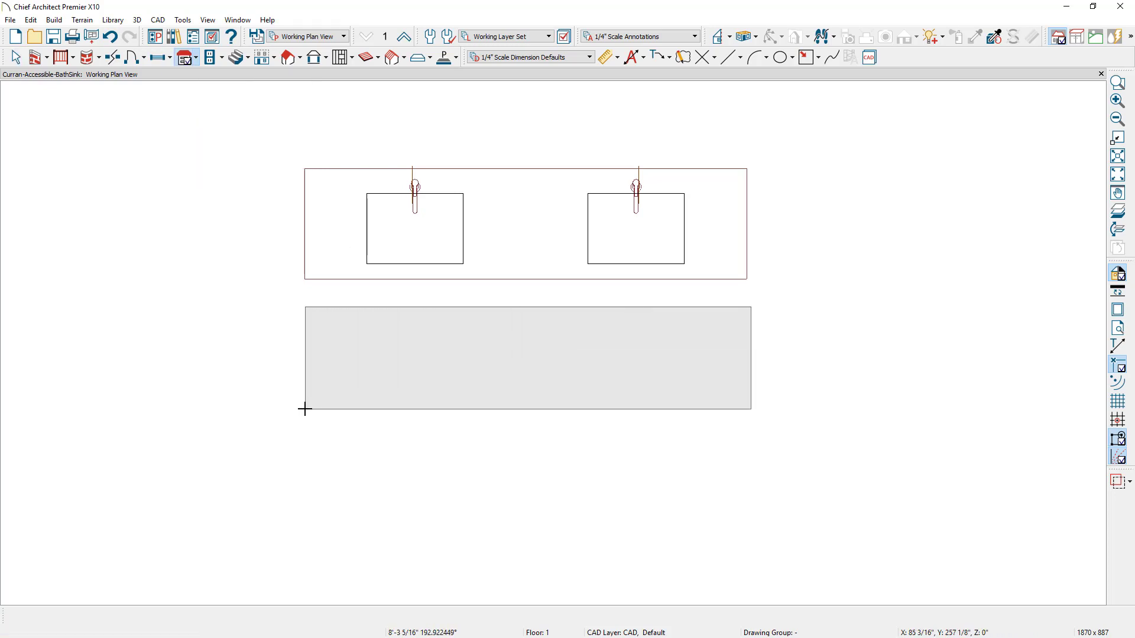
key("Tab")
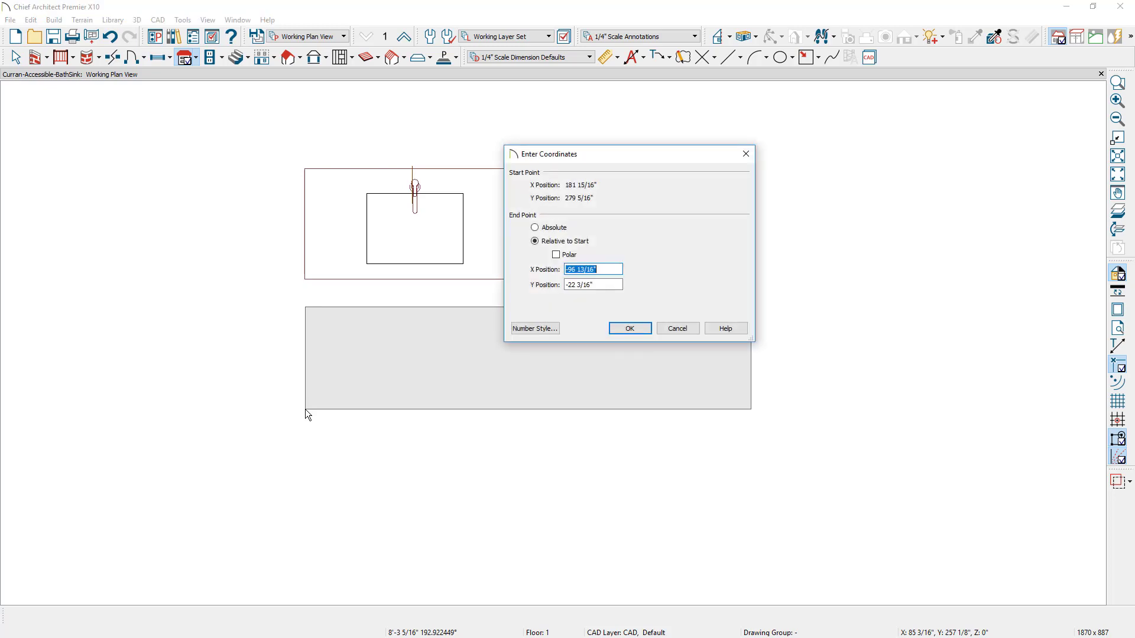
left_click(577, 269)
key("shift+End")
key("Delete")
left_click_drag(569, 285, 631, 290)
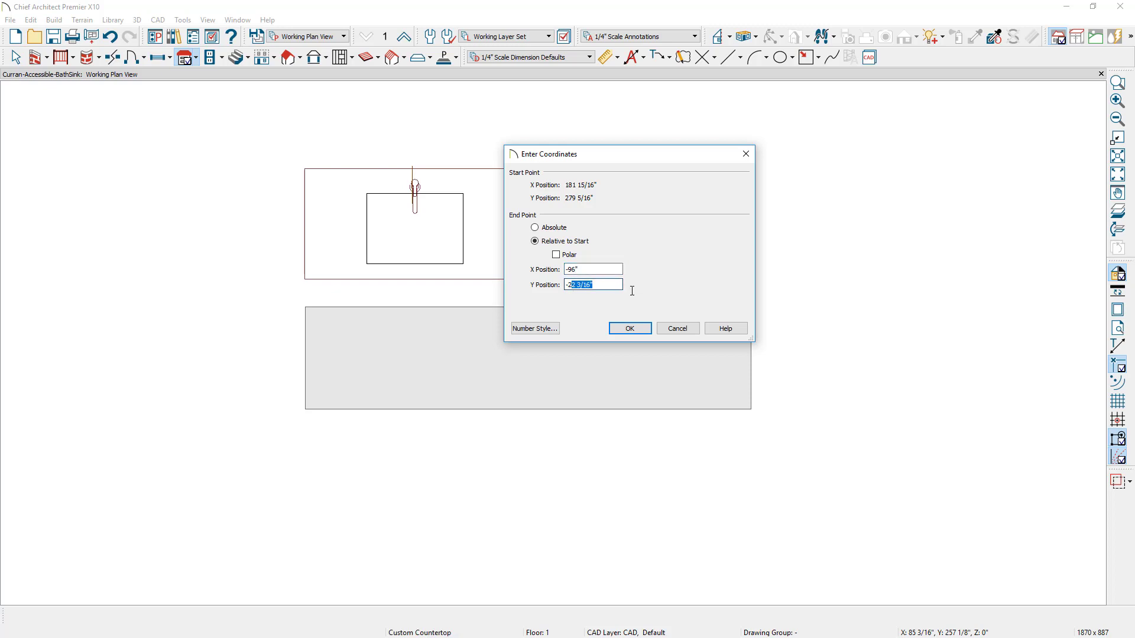
type("4")
left_click(633, 328)
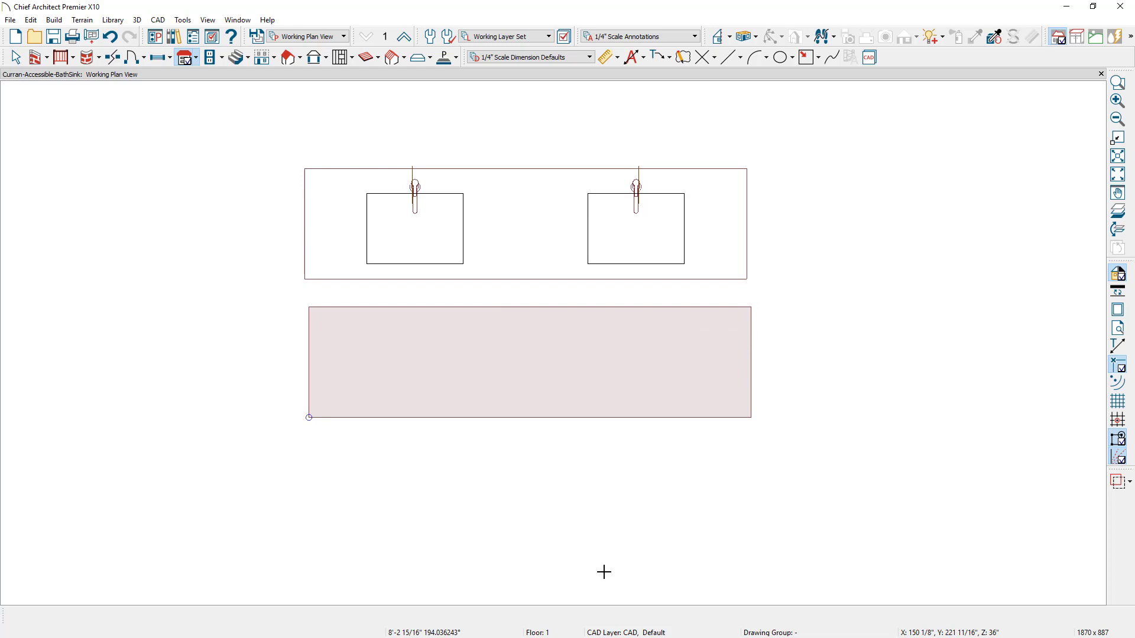
left_click(623, 416)
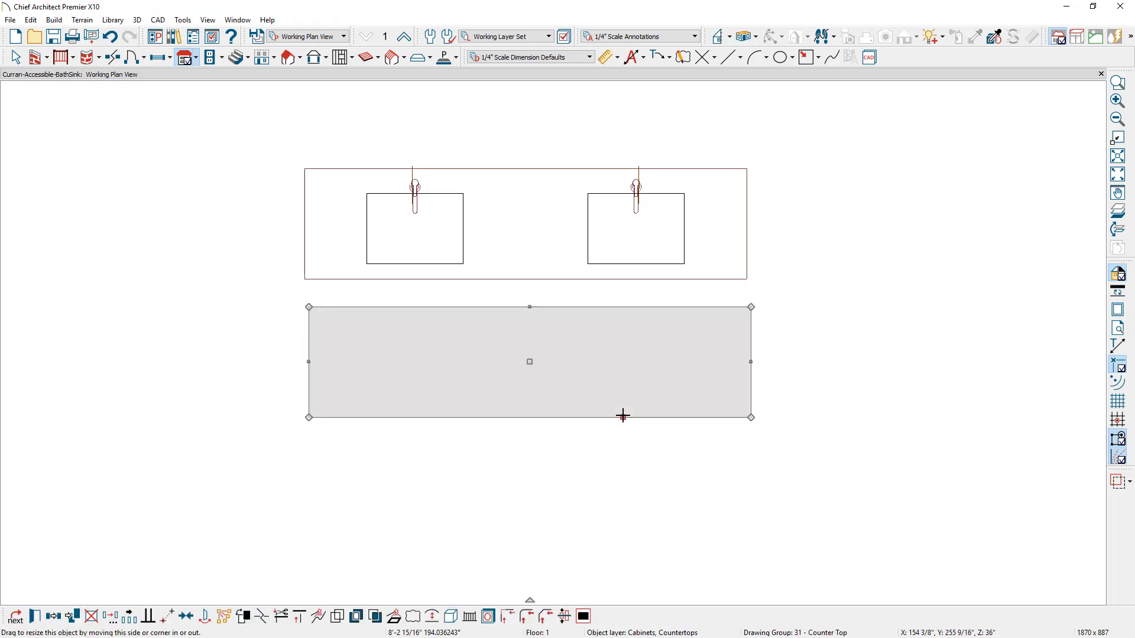
Stop deriving size from cabinets and give the slab 6" thickness, 33 7/8" top, 27 7/8" bottom.
double_click(623, 417)
left_click(116, 310)
key("Tab")
type("6")
left_click(141, 353)
left_click(201, 383)
left_click(201, 383)
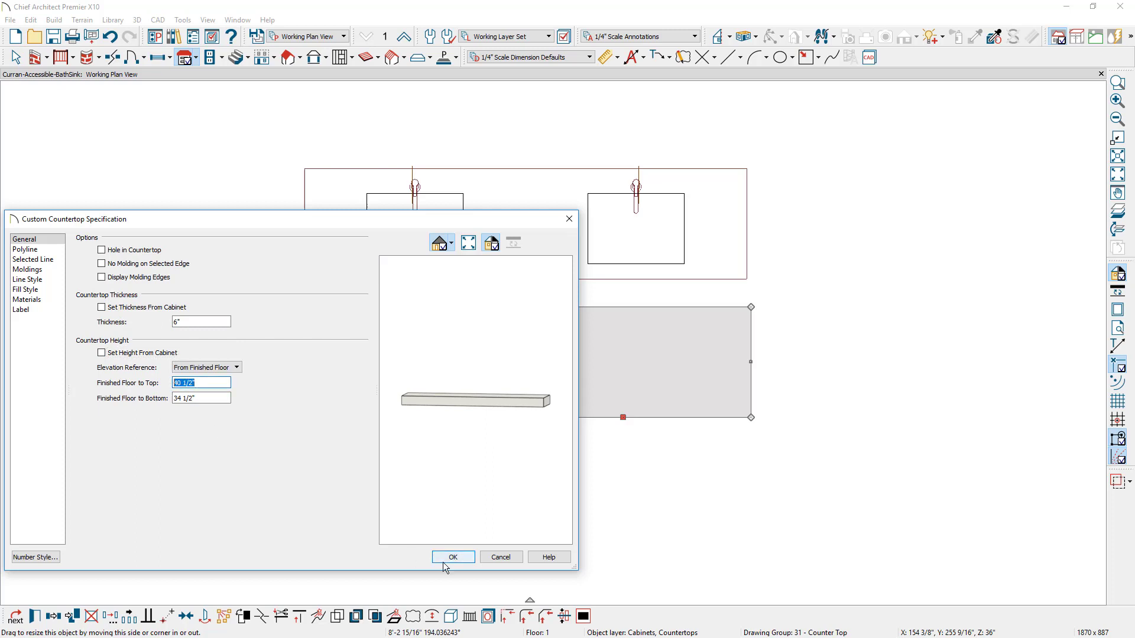
type("33 7/8")
key("Tab")
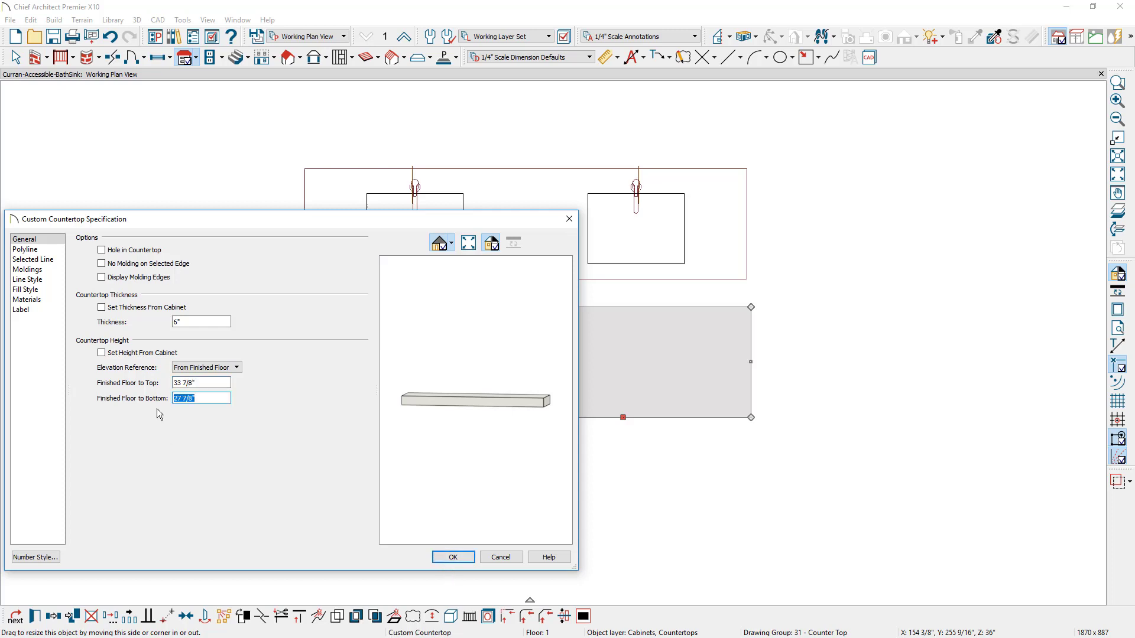
left_click(180, 399)
left_click(461, 560)
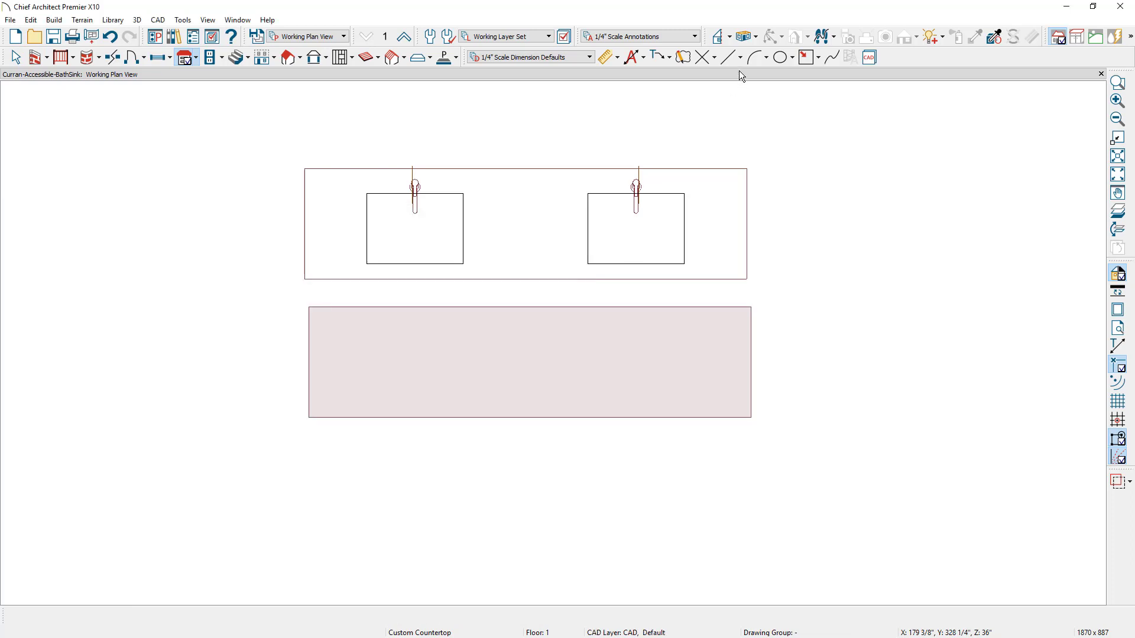
Orbit a Perspective Floor Overview of the thick slab beside the sink counter, then return to the plan.
left_click(746, 38)
left_click_drag(678, 325, 641, 357)
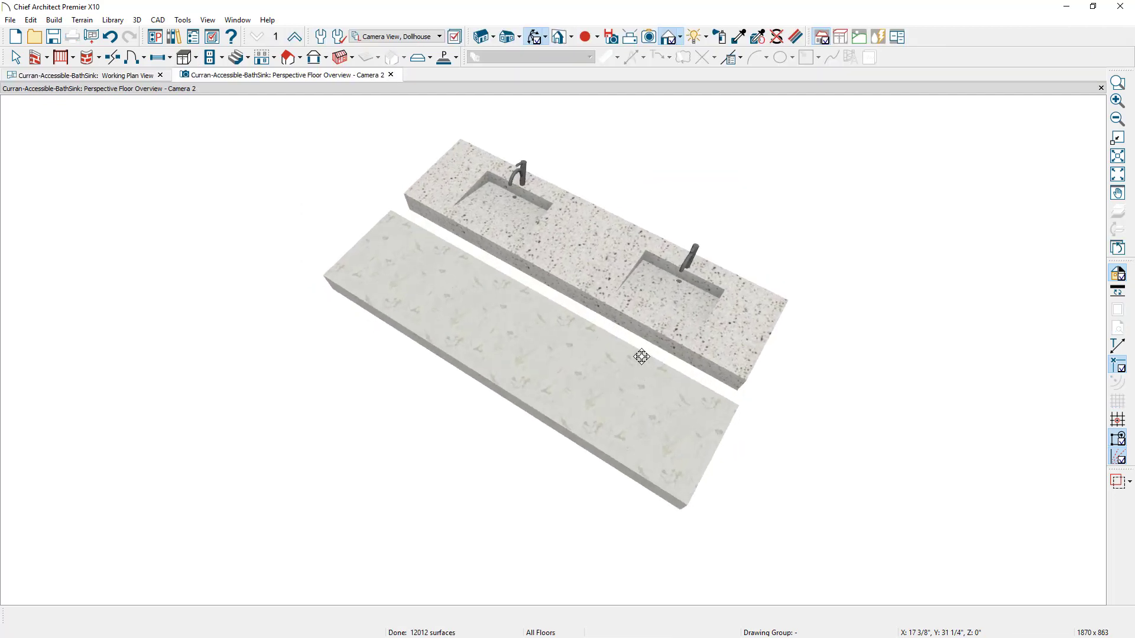
left_click(127, 76)
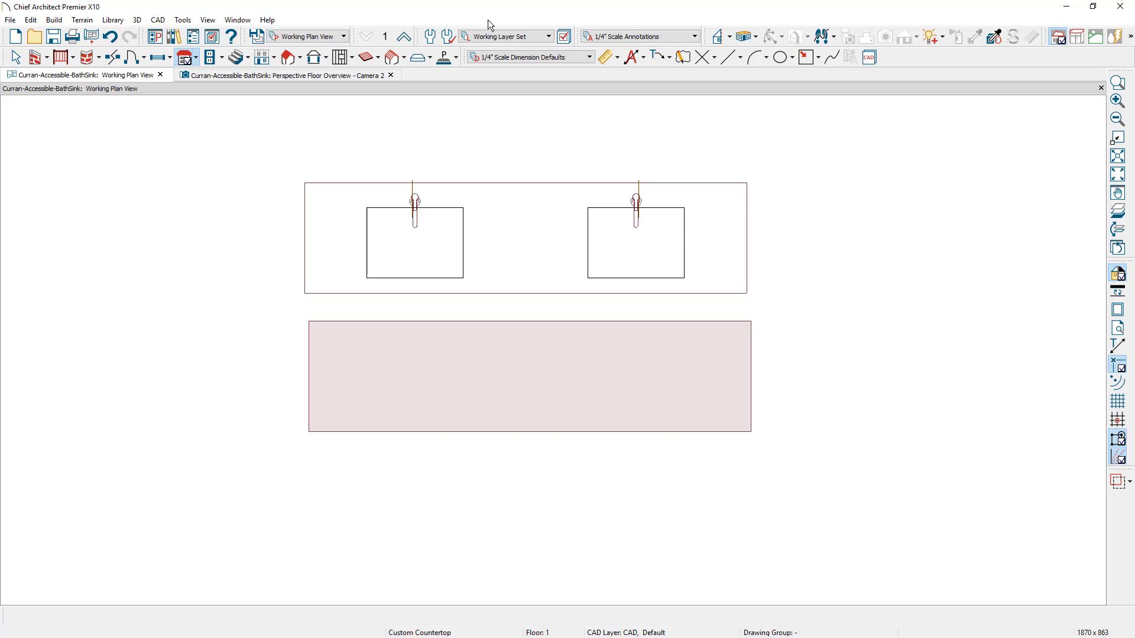
Draw a vertical line from the sink countertop's right corner and copy it leftward at even intervals.
left_click(731, 57)
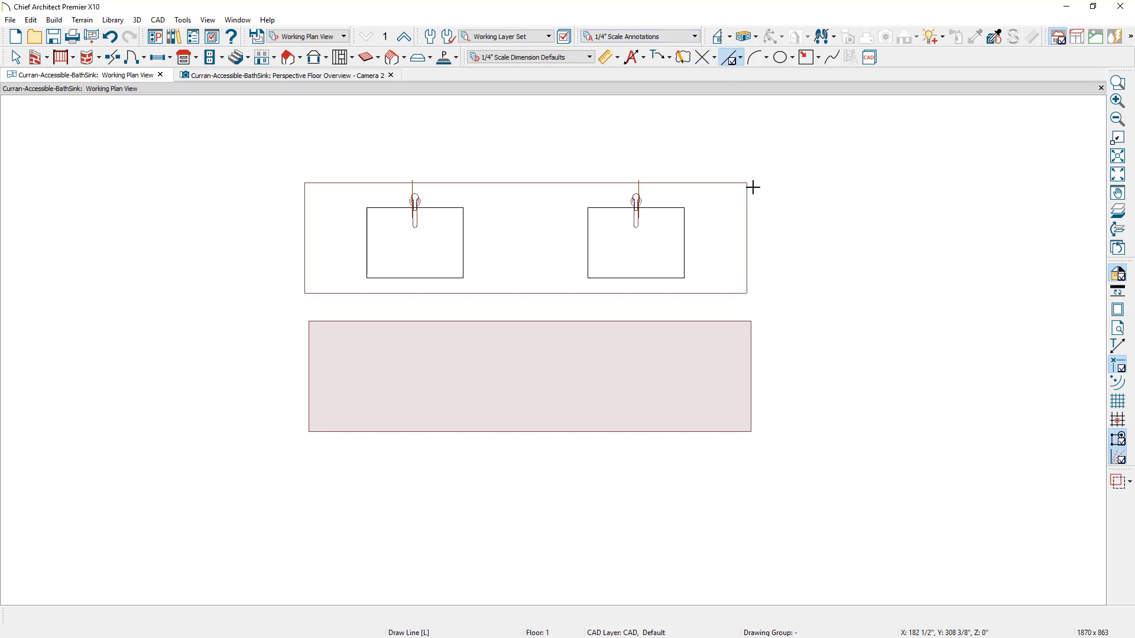
left_click_drag(746, 184, 743, 559)
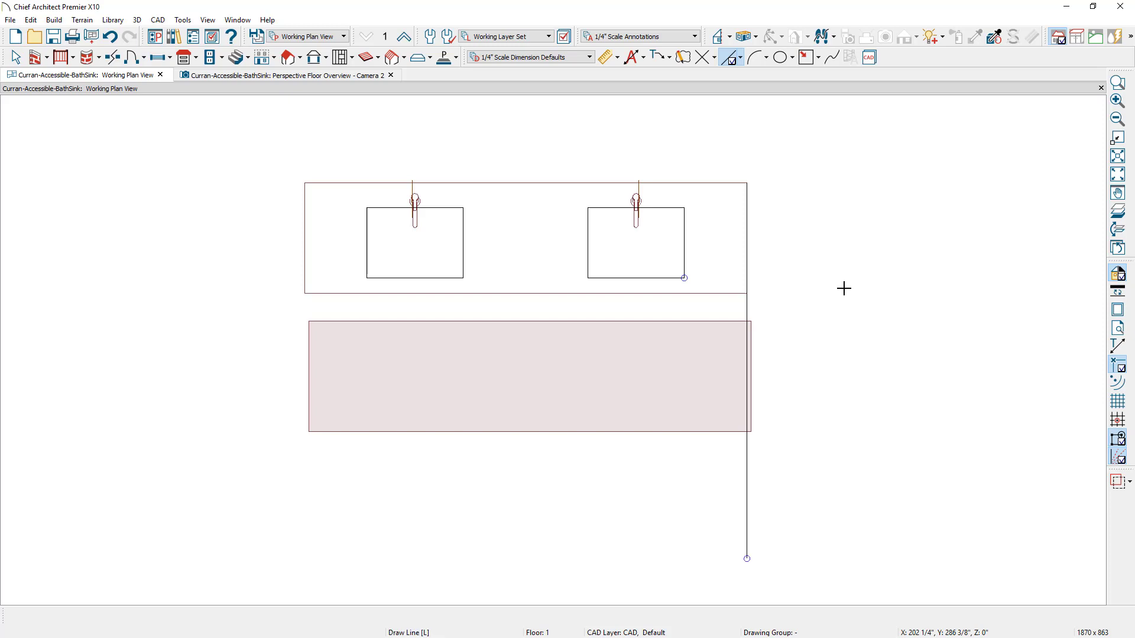
left_click(746, 483)
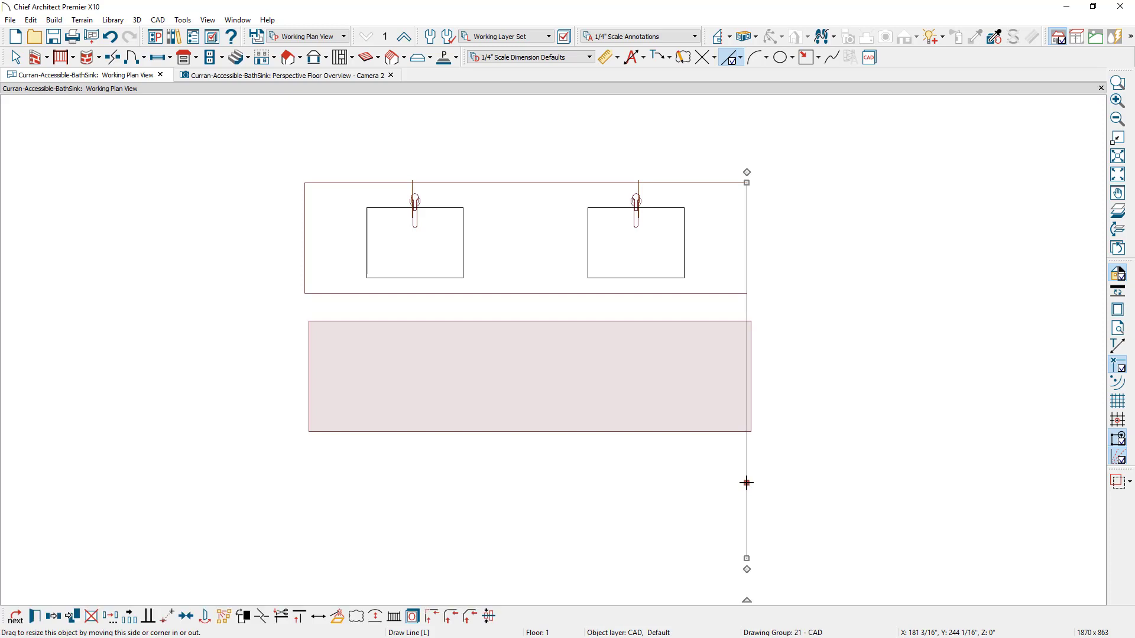
left_click(129, 617)
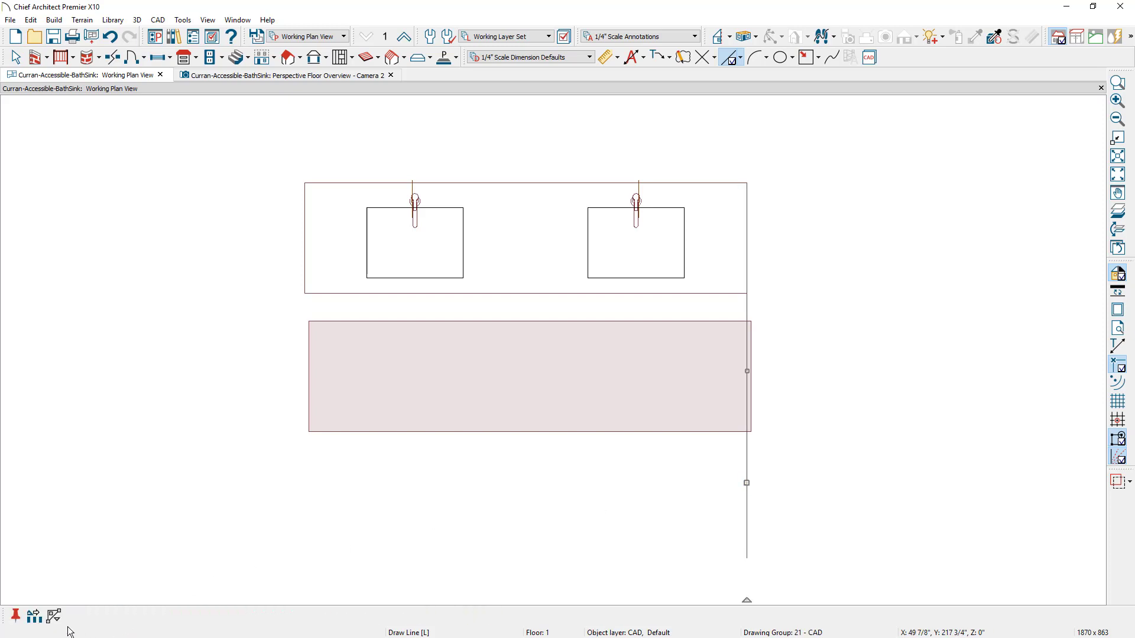
left_click(35, 618)
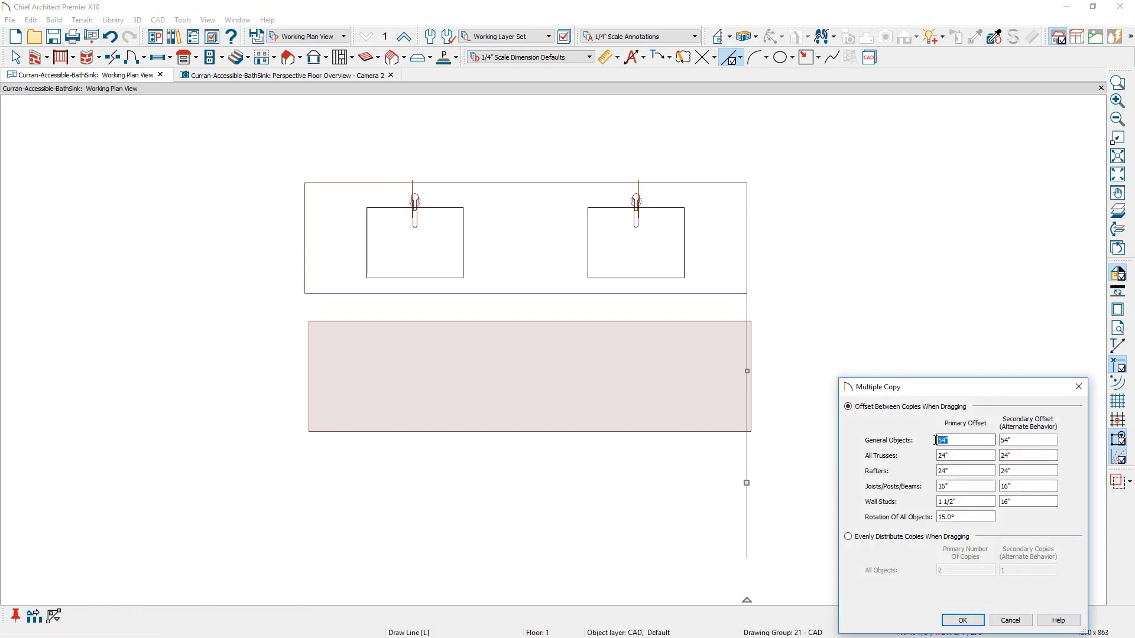
left_click(963, 620)
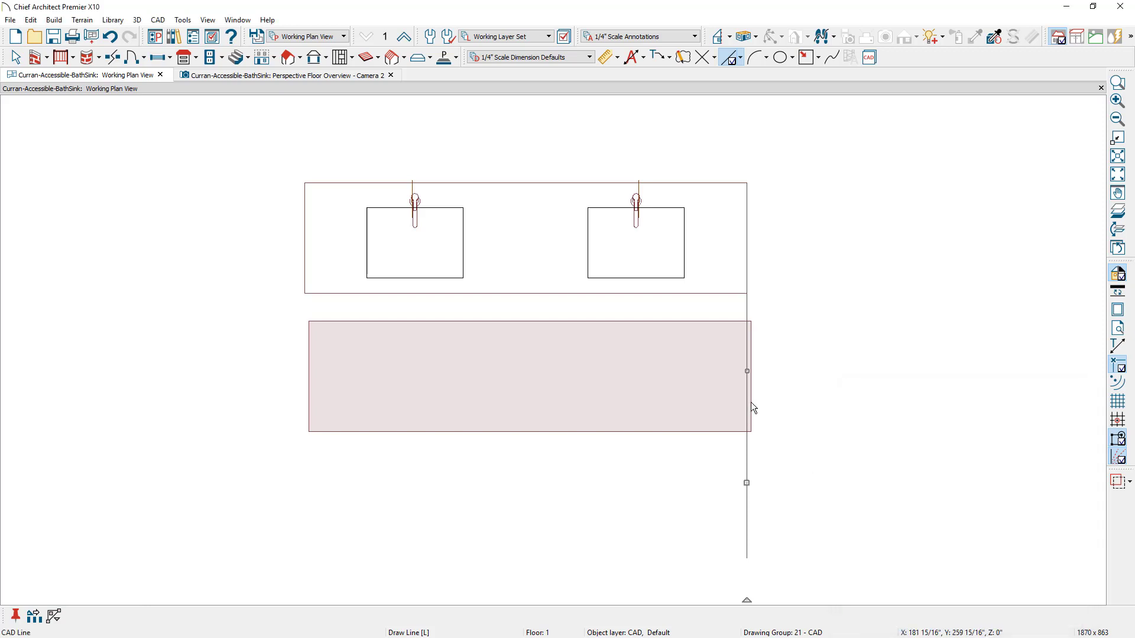
left_click_drag(748, 379, 299, 362)
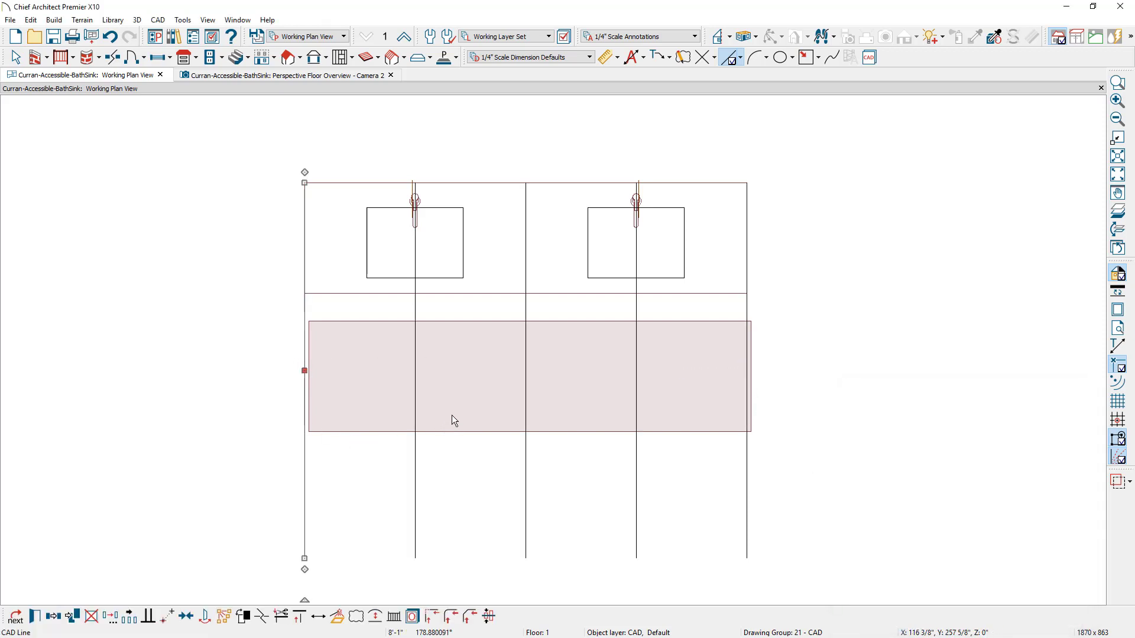
Centre the lower countertop slab on the middle vertical line.
left_click(467, 420)
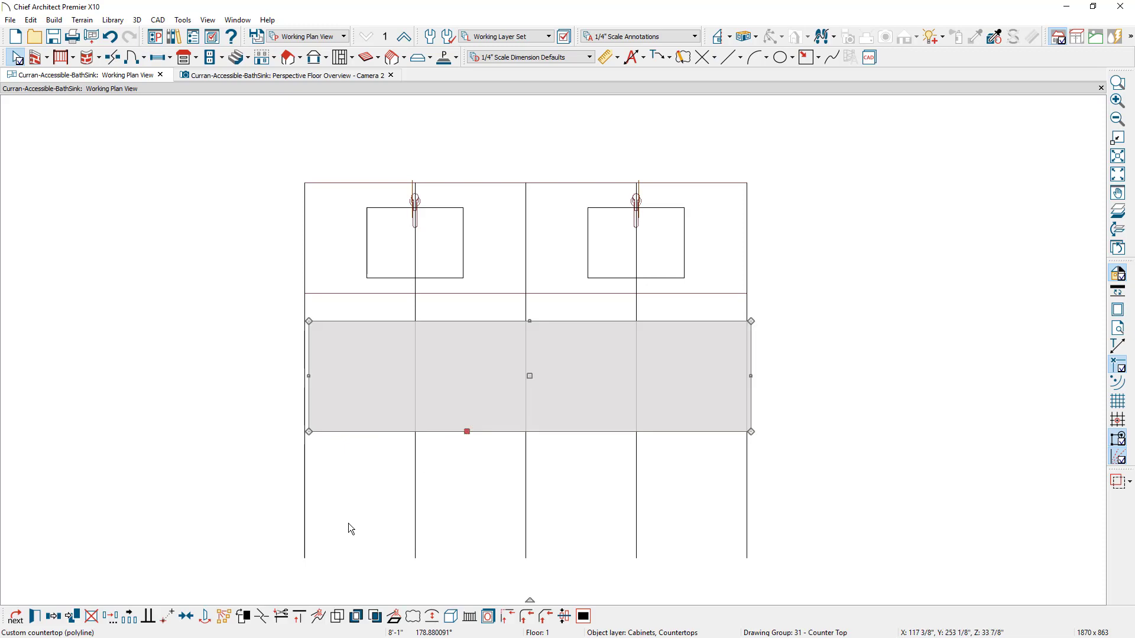
left_click(186, 617)
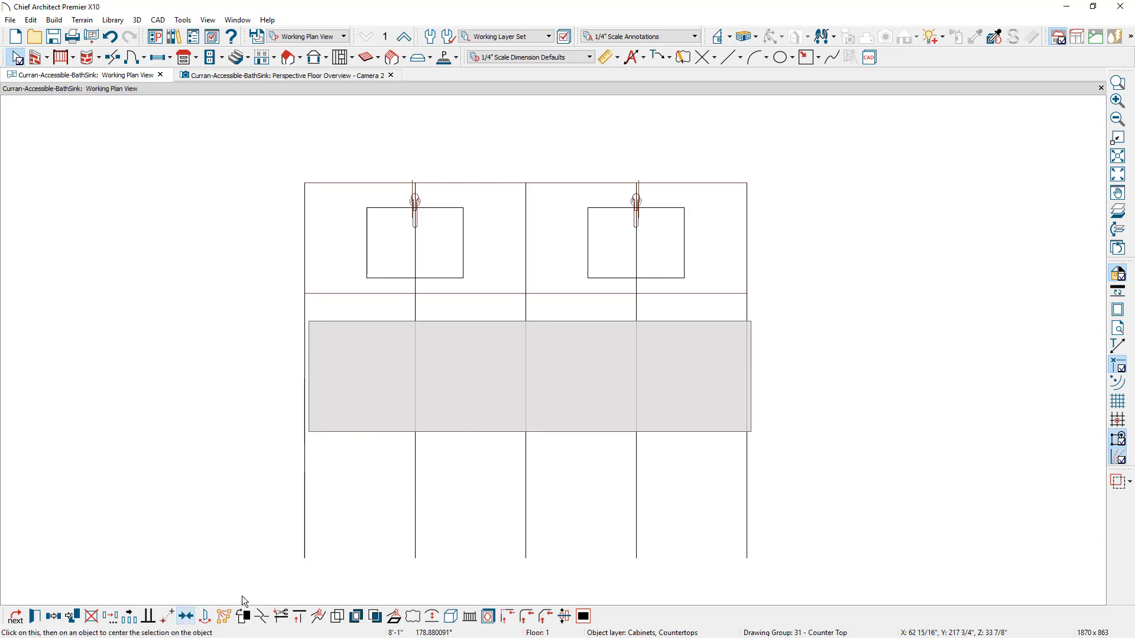
left_click(526, 463)
key("Escape")
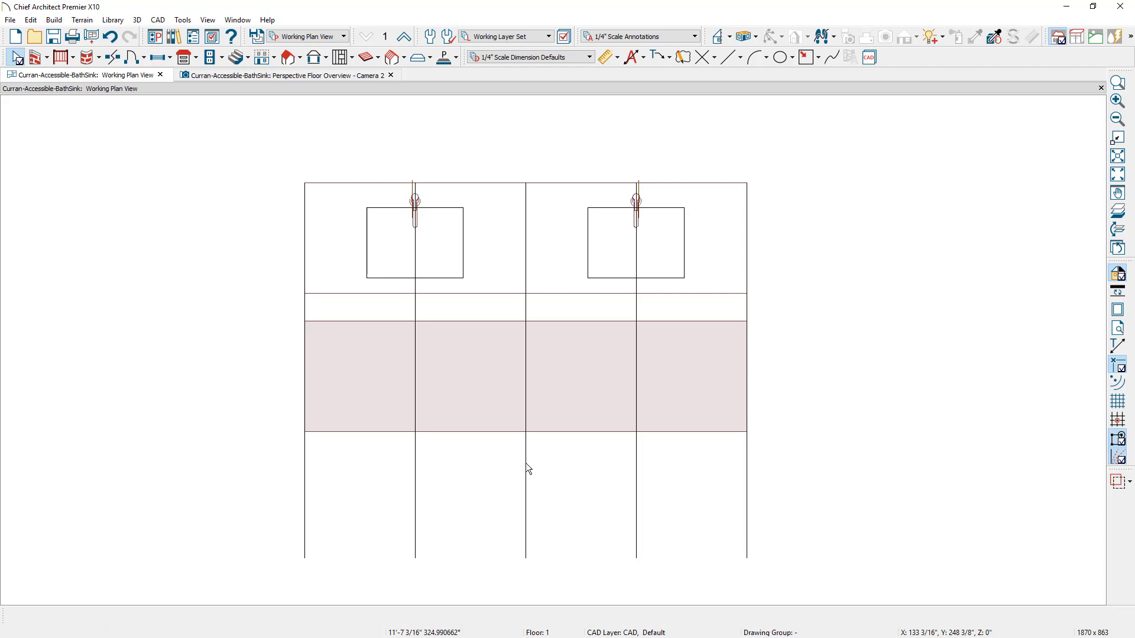
Create a backclipped cross section across both countertops rendered in Glass House mode.
left_click(732, 39)
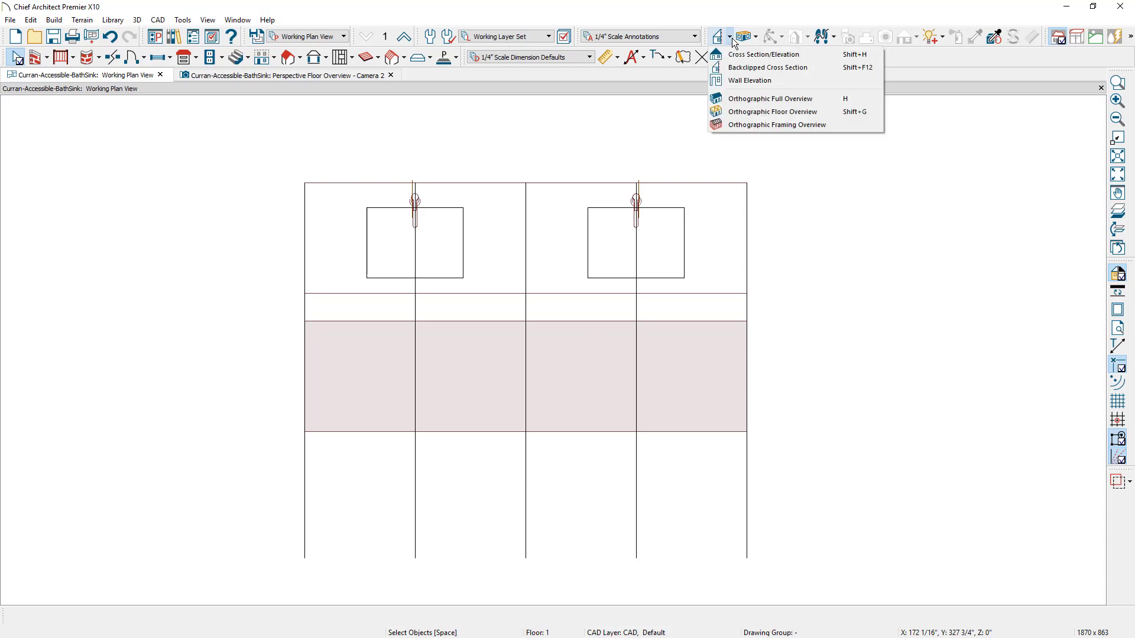
left_click(822, 66)
left_click_drag(819, 325, 525, 322)
left_click(680, 37)
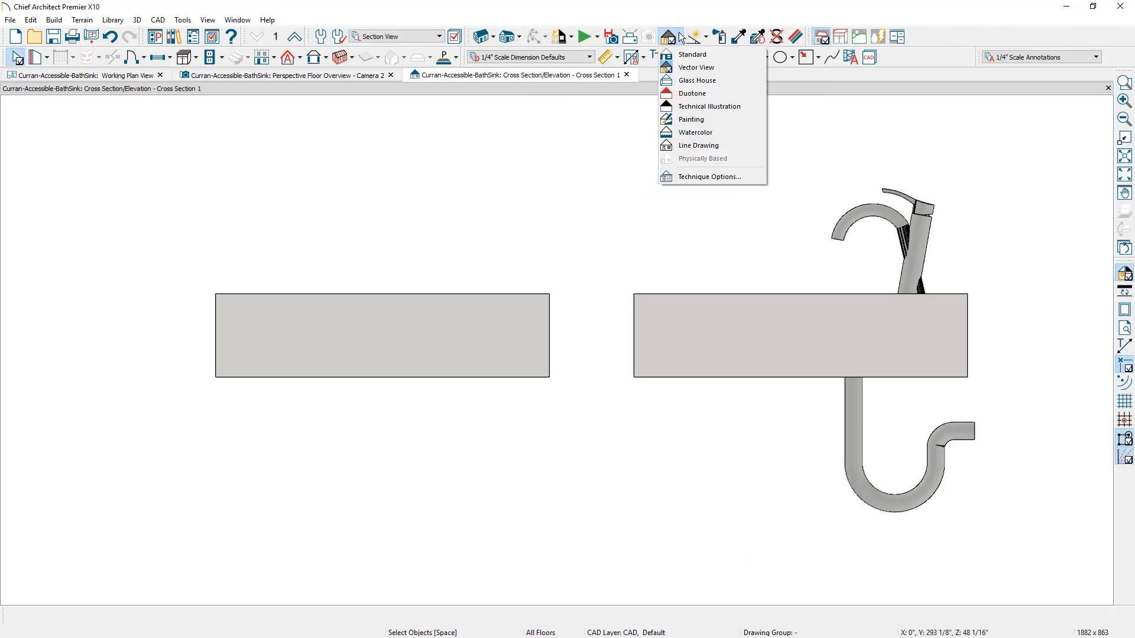
left_click(686, 82)
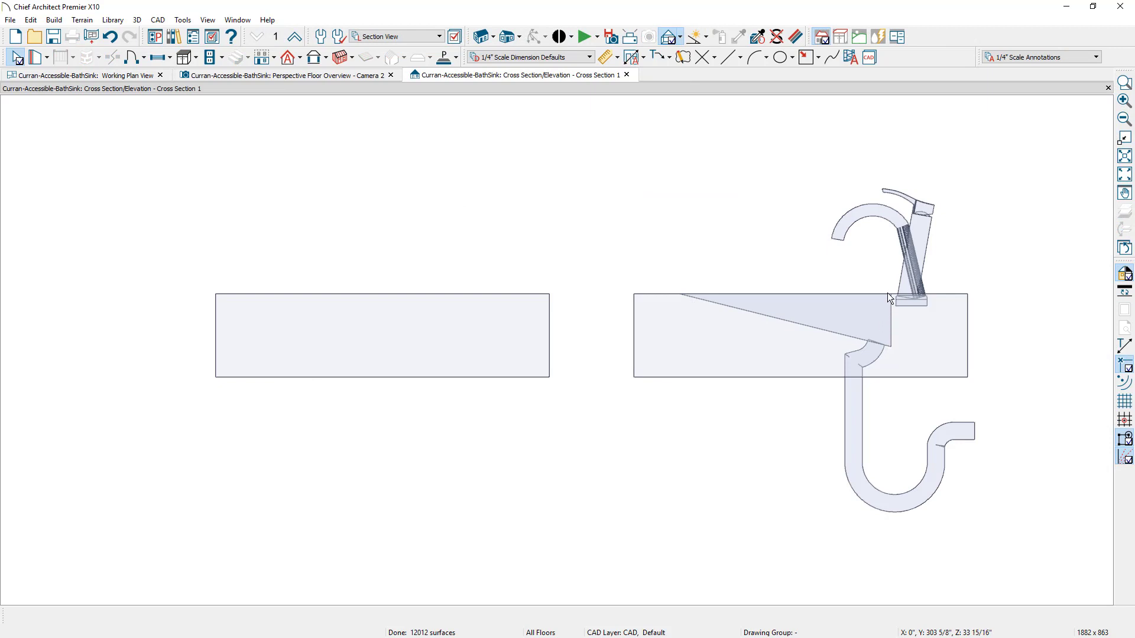
Draw the basin profile's vertical side with its end at Y position -4.
left_click(733, 58)
left_click_drag(467, 239, 467, 288)
key("Tab")
double_click(571, 284)
left_click_drag(571, 284, 619, 284)
type("-4")
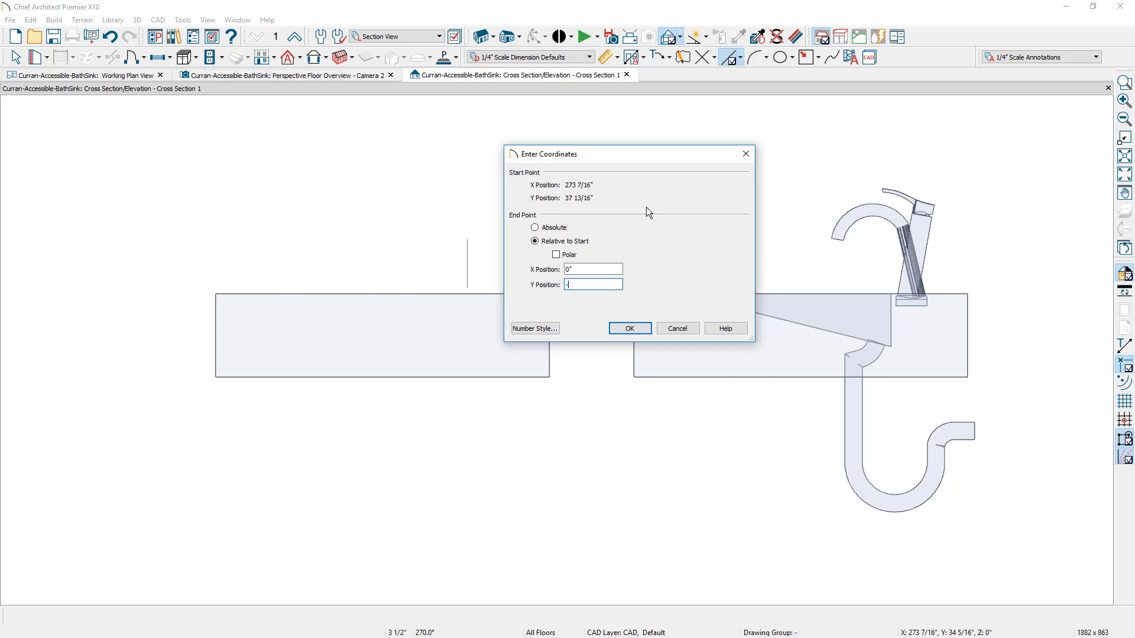
key("Return")
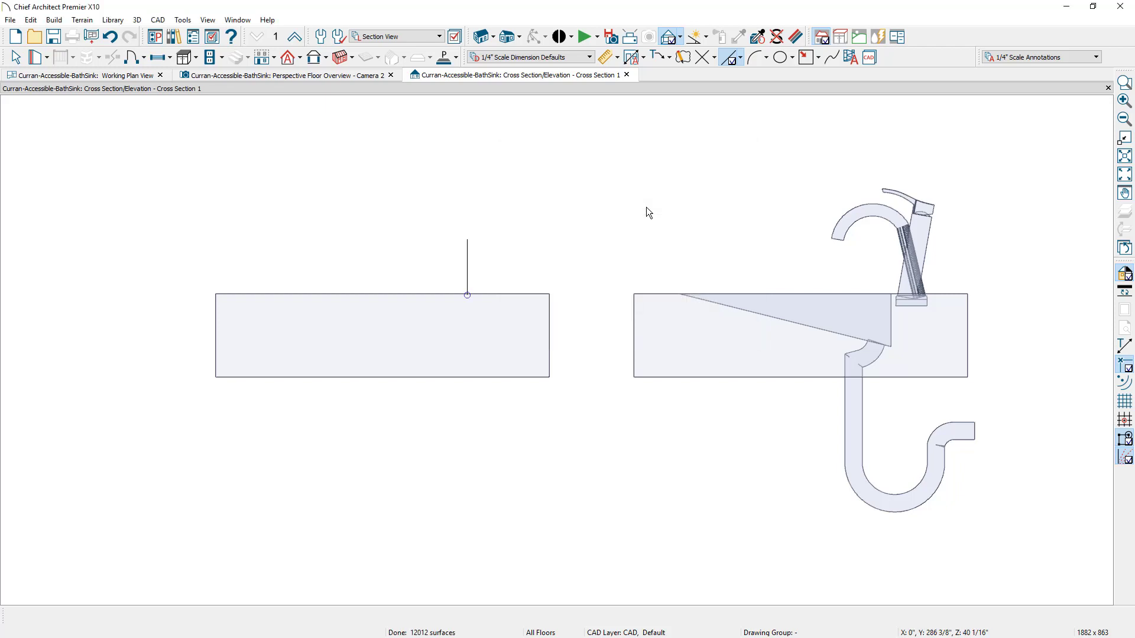
Add a 16-inch line leftward from its top and close the triangle back to the base.
left_click(467, 261)
left_click_drag(467, 229, 350, 250)
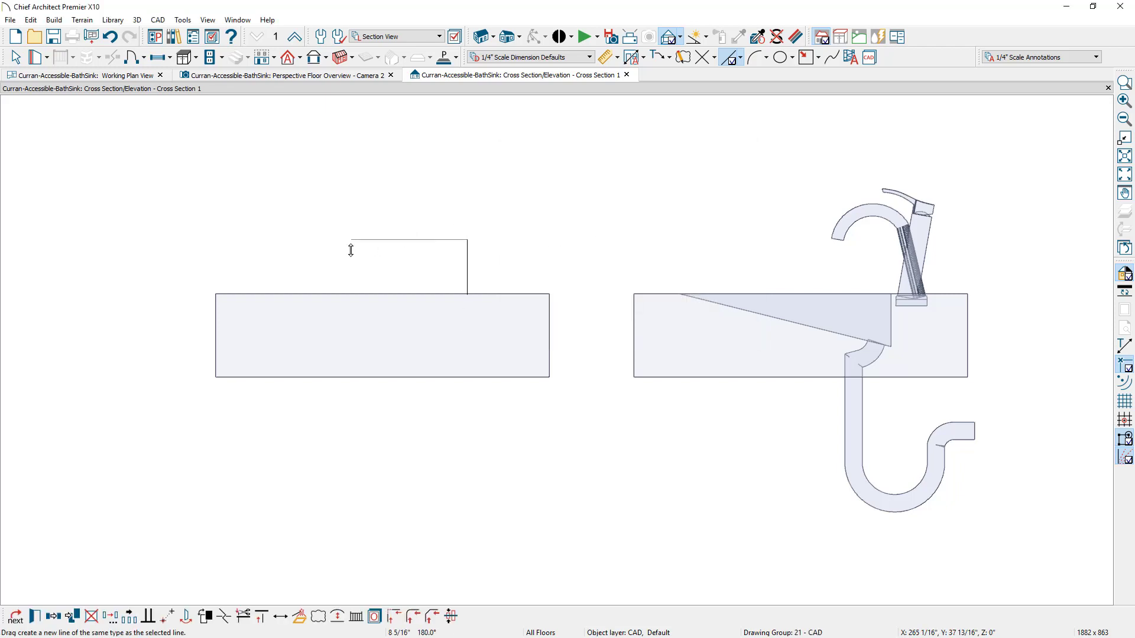
key("Tab")
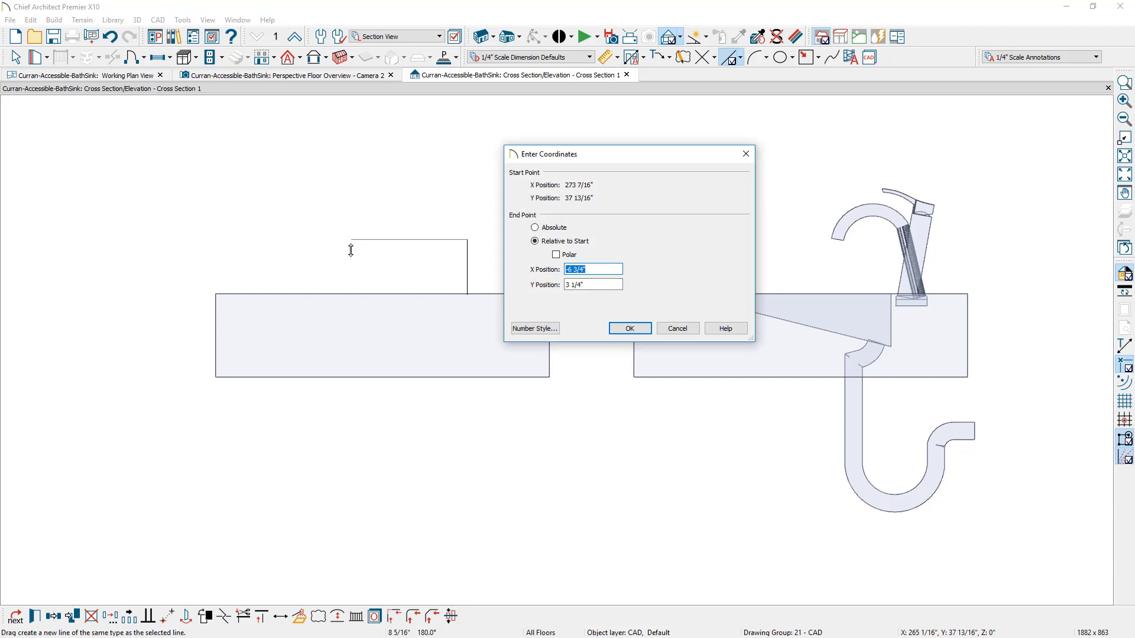
type("-16")
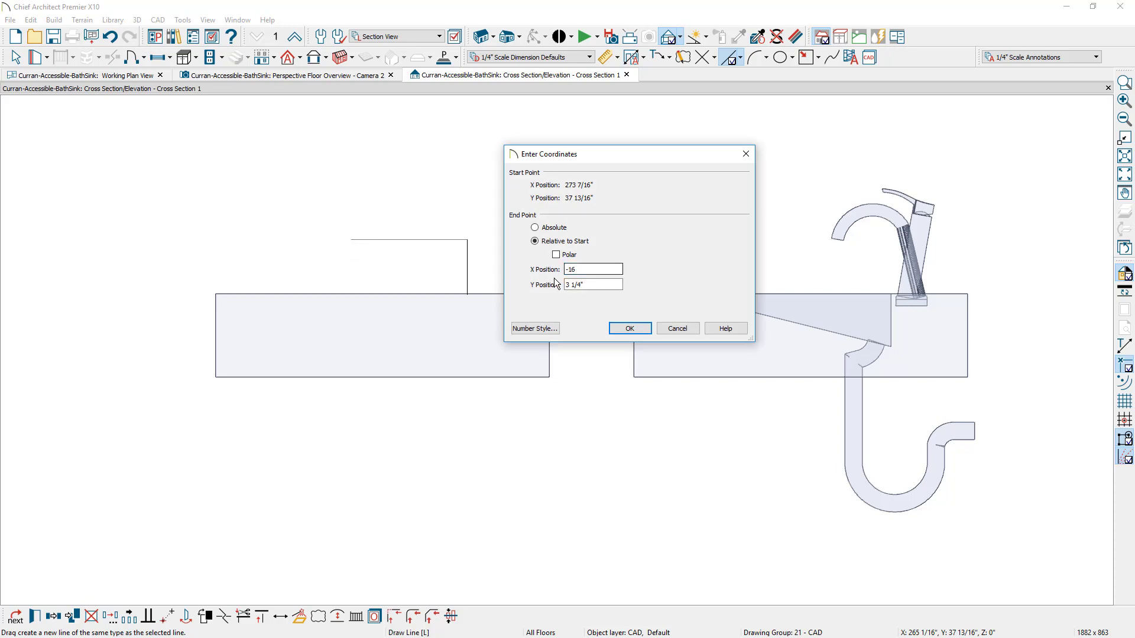
left_click(628, 328)
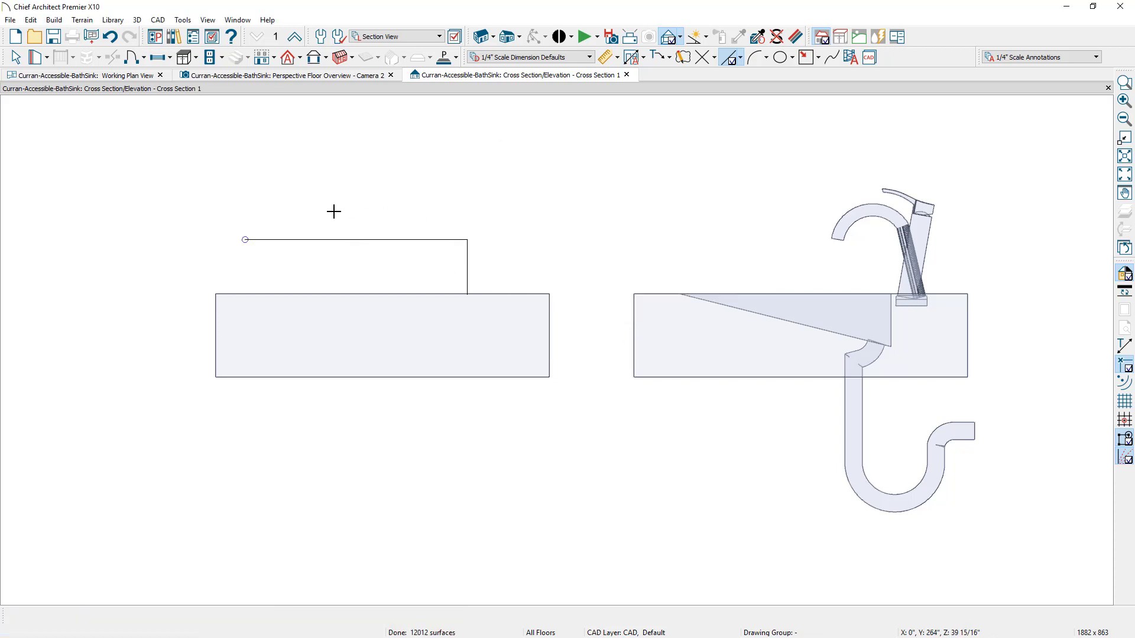
left_click(295, 239)
left_click_drag(245, 241, 467, 292)
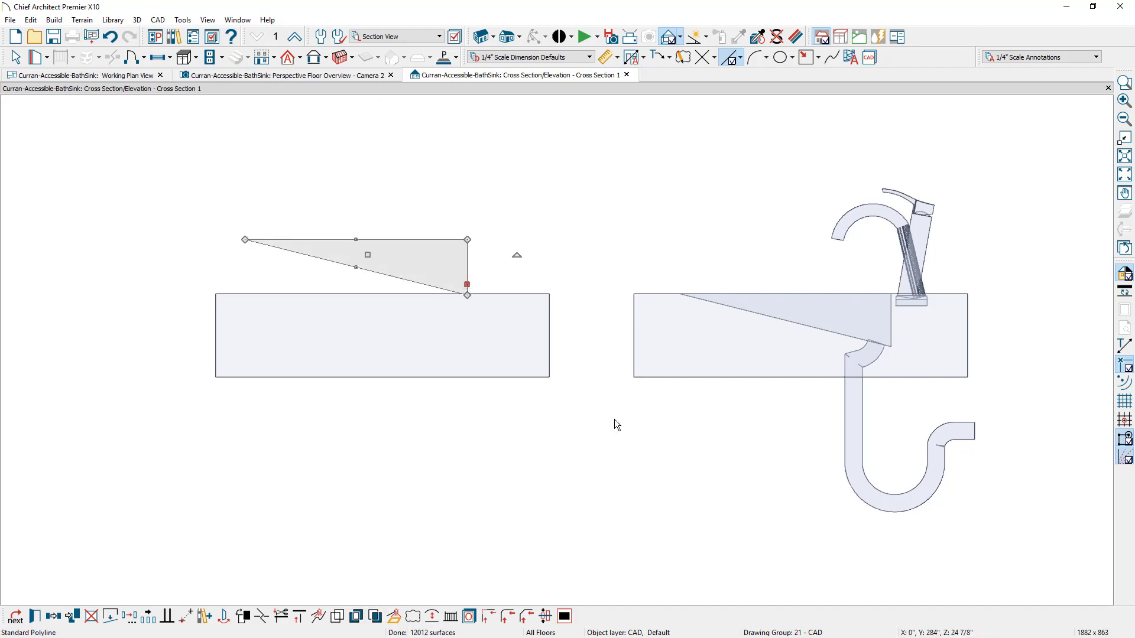
Move the triangular profile down flush into the plain countertop's top and select it.
left_click_drag(368, 255, 392, 307)
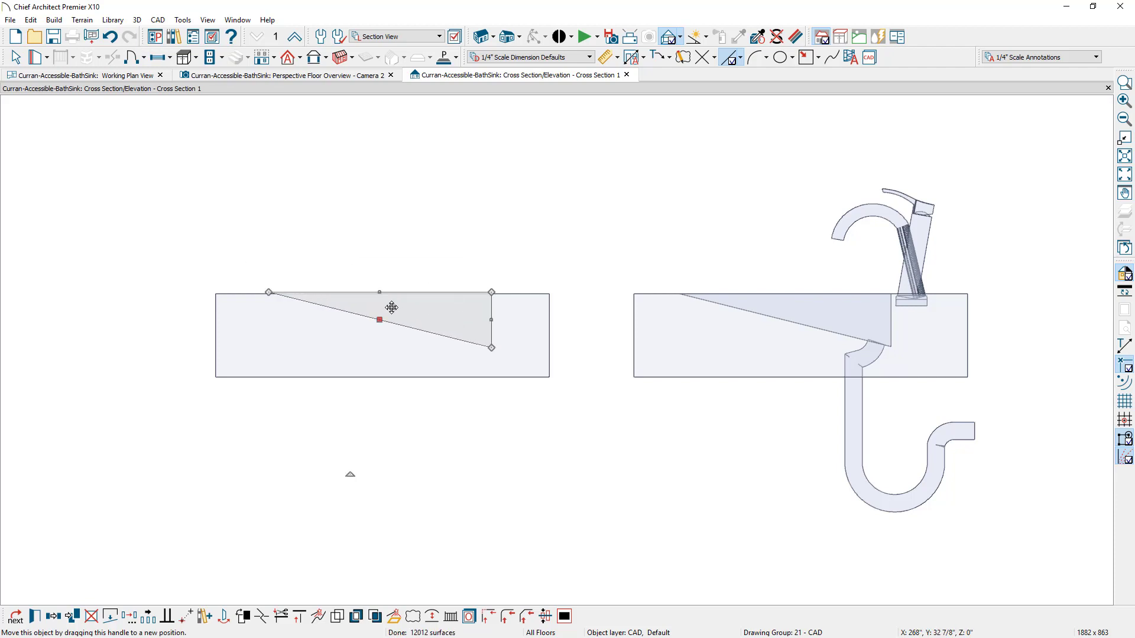
key("space")
scroll(433, 299, "up", 3)
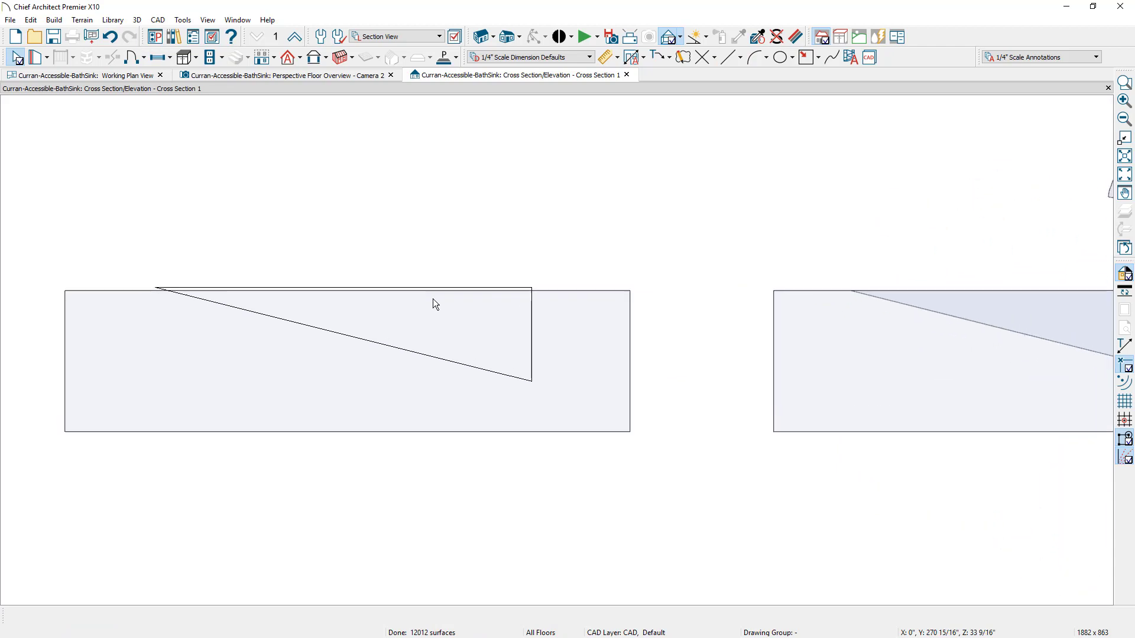
left_click(352, 339)
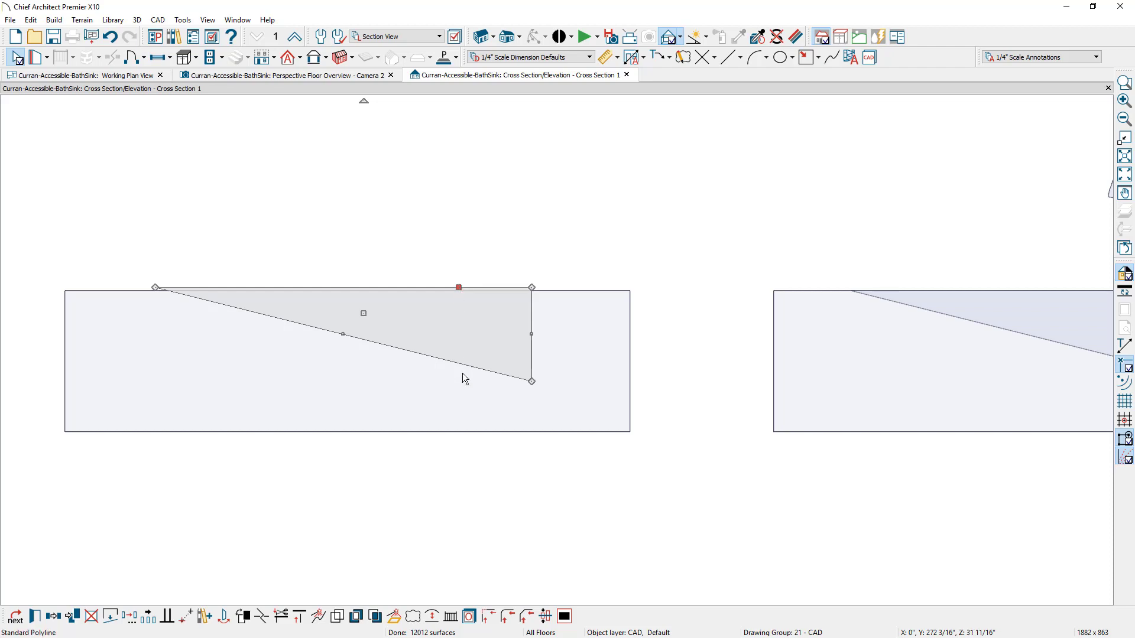
Convert the triangle into a Polyline Solid 21 thick and view it in Working Plan View.
left_click(394, 623)
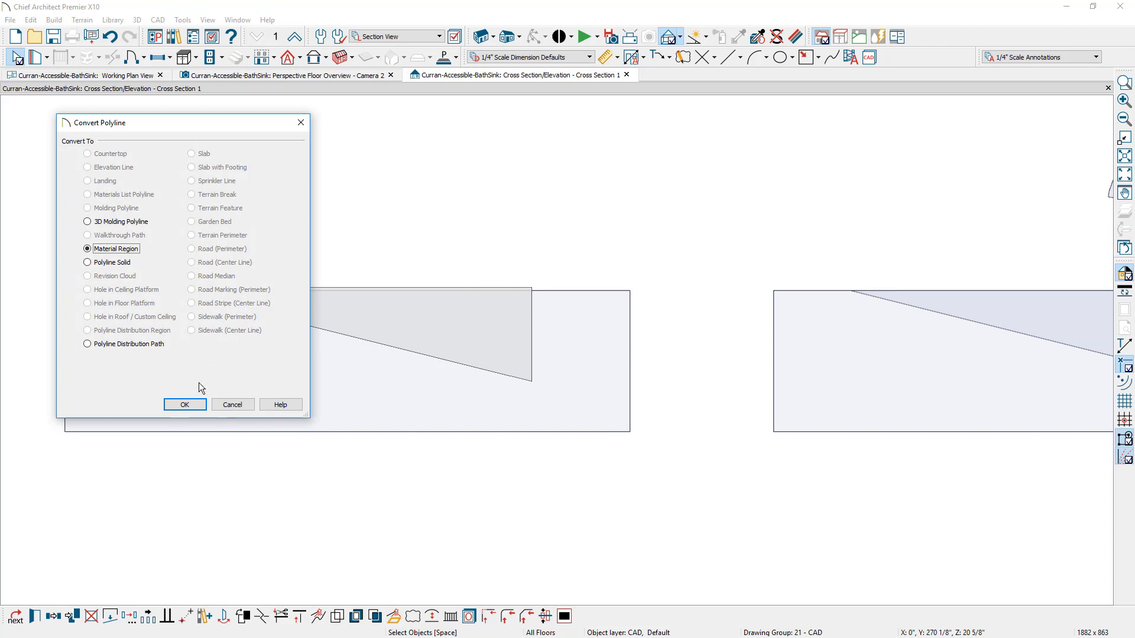
left_click(112, 264)
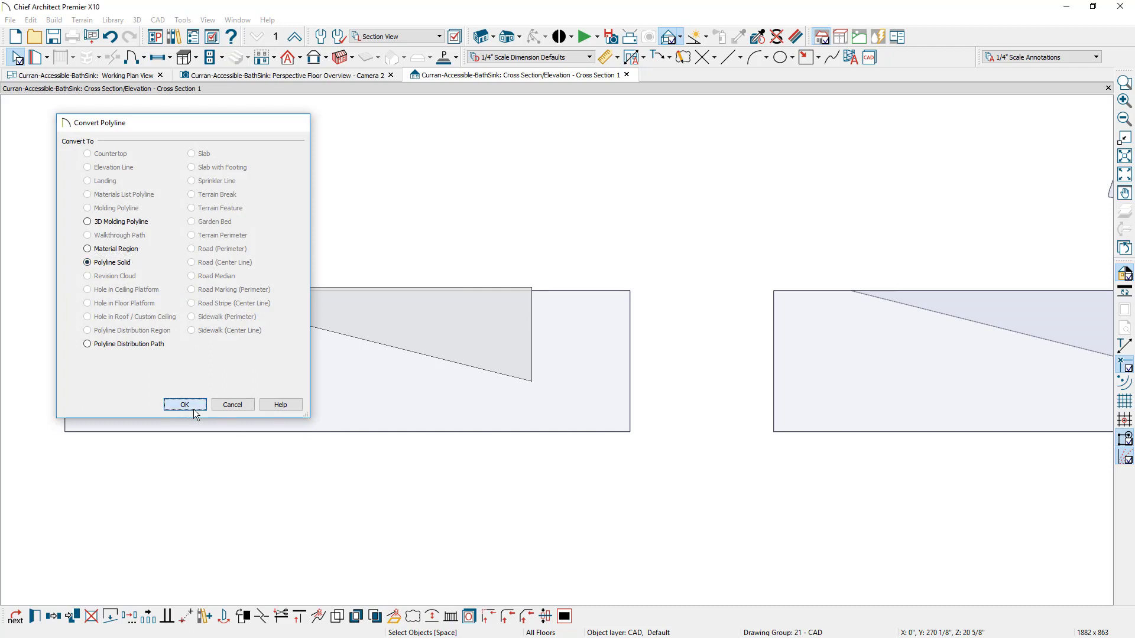
left_click(190, 405)
double_click(674, 167)
type("21")
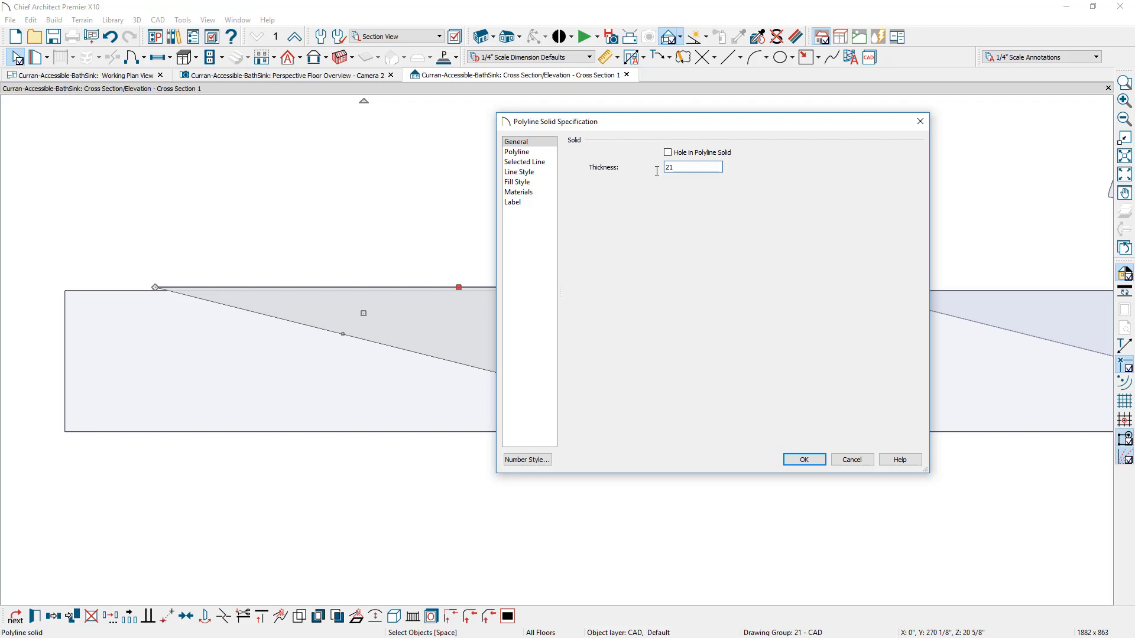
left_click(804, 460)
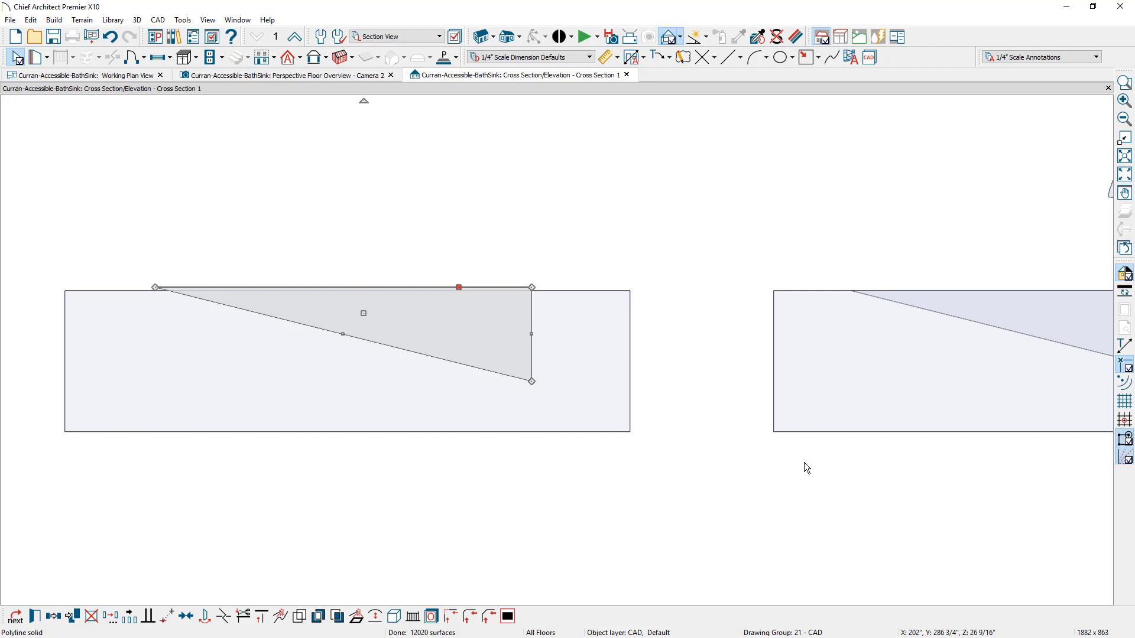
left_click(124, 77)
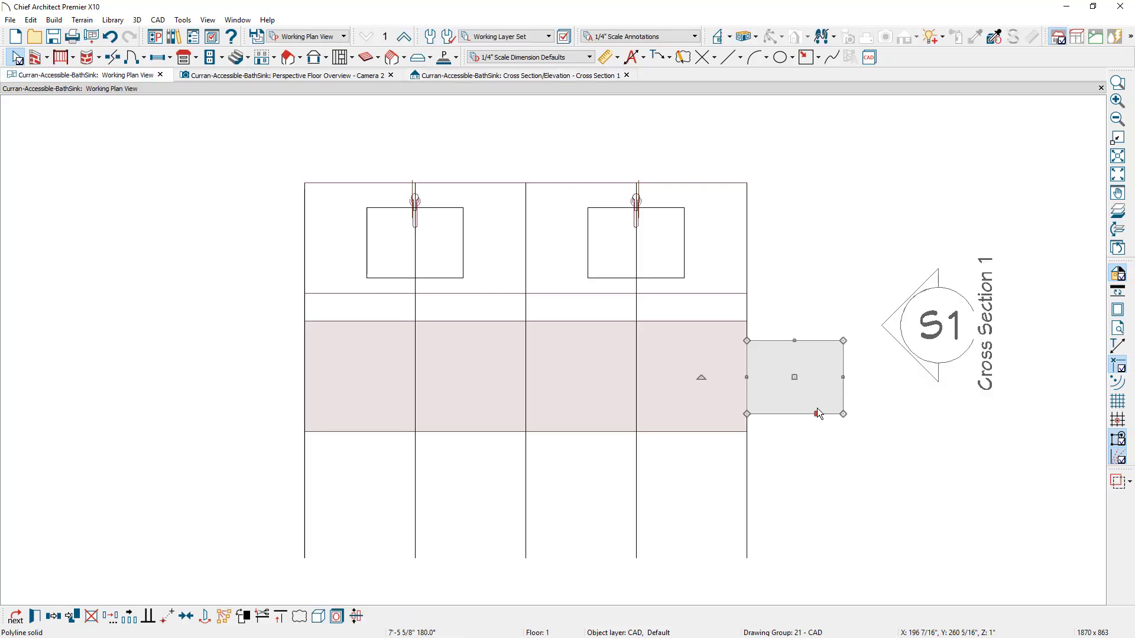
Place the basin solid on the right sink's centre line, mirror a copy left, and view in 3D.
left_click(484, 549)
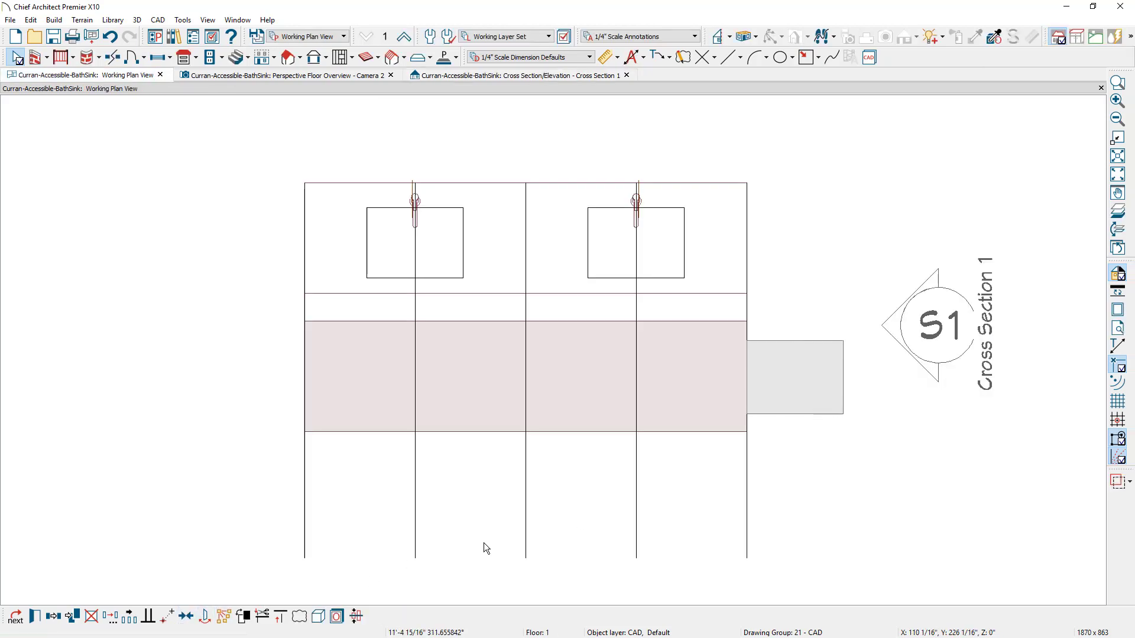
left_click(637, 459)
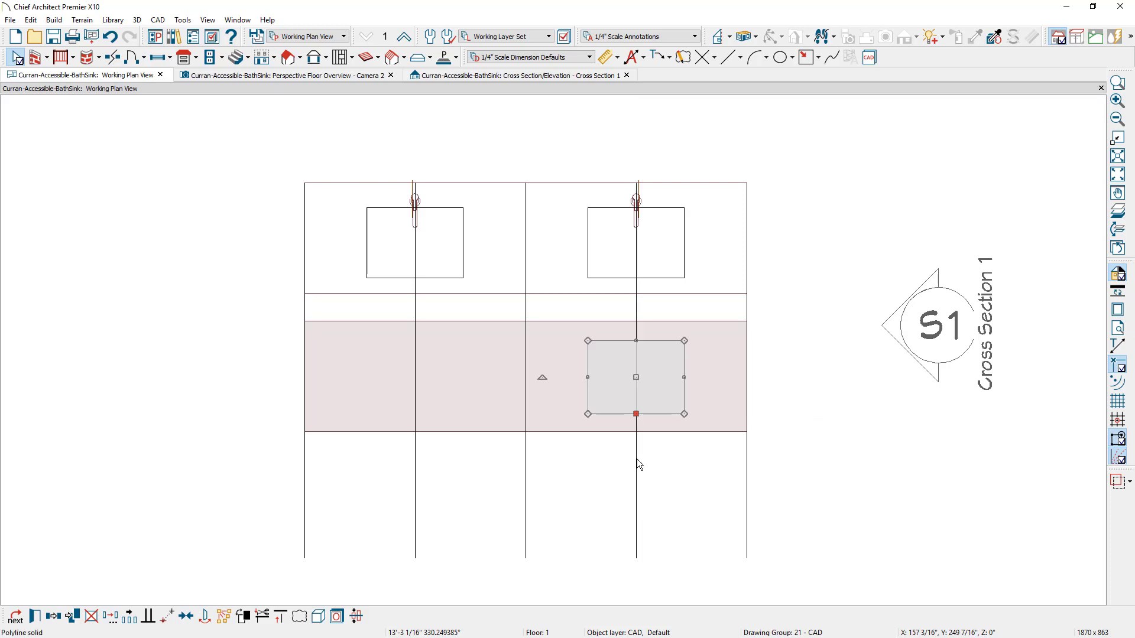
left_click(53, 617)
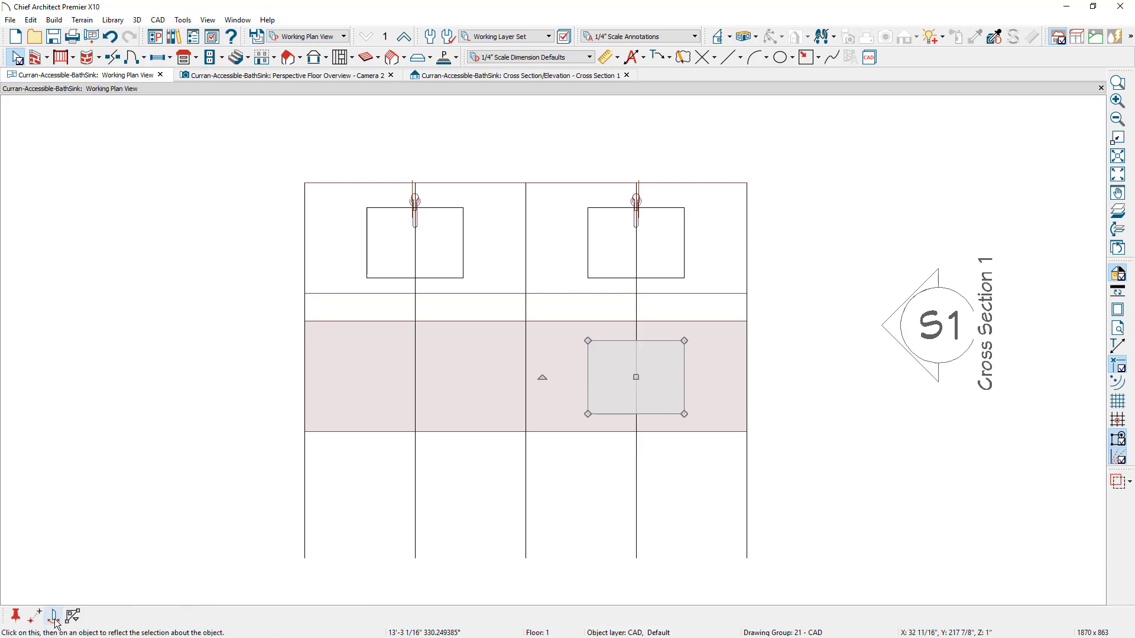
left_click(54, 618)
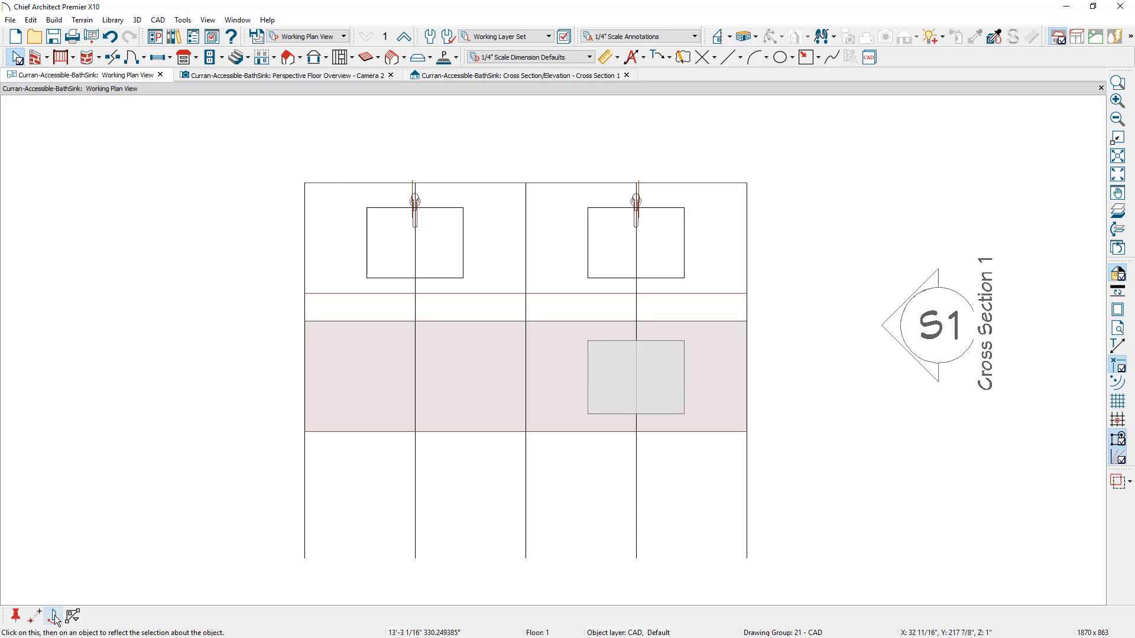
left_click(531, 498)
left_click(303, 77)
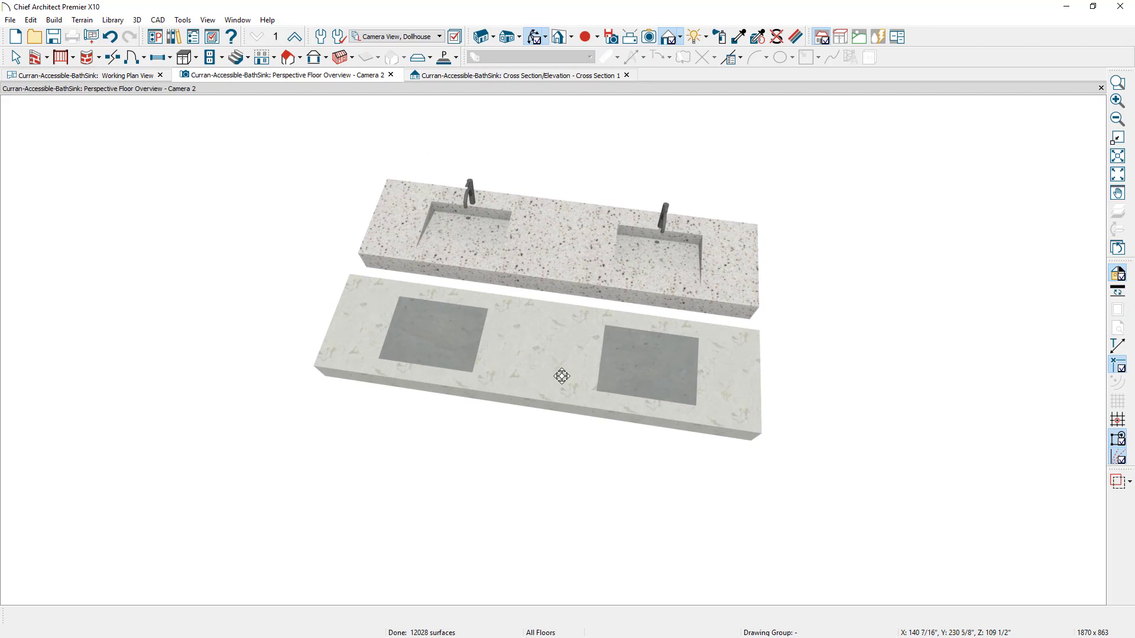
Convert the right sink into a solid and select the lower countertop slab.
left_click(628, 375)
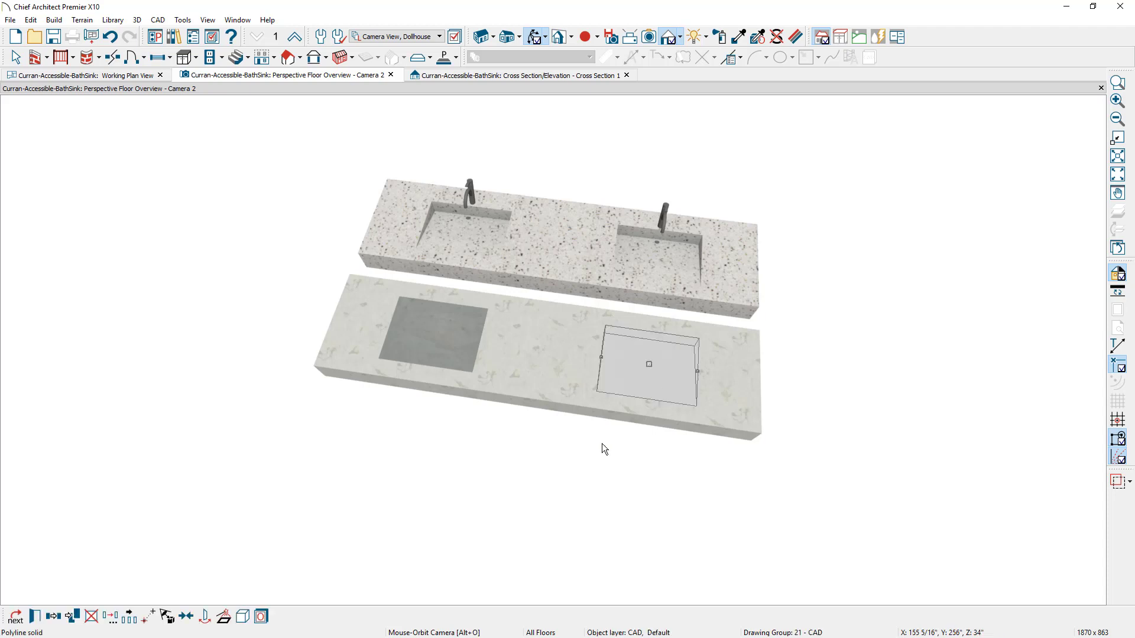
left_click(242, 616)
left_click(564, 373)
left_click(405, 472)
left_click(436, 335)
left_click(436, 334)
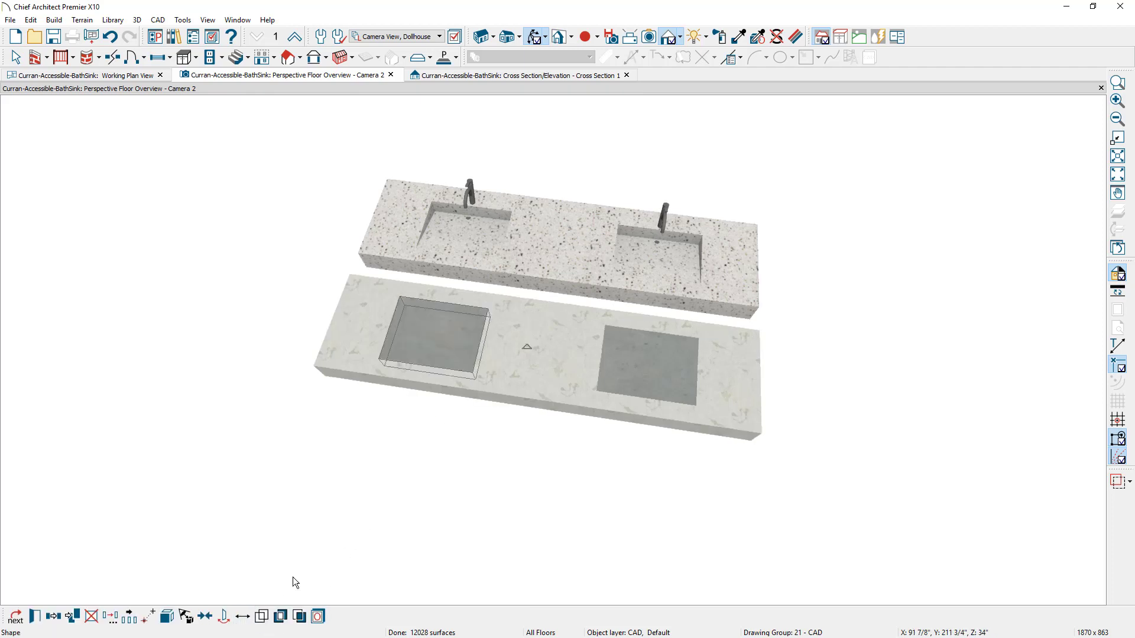
left_click(518, 377)
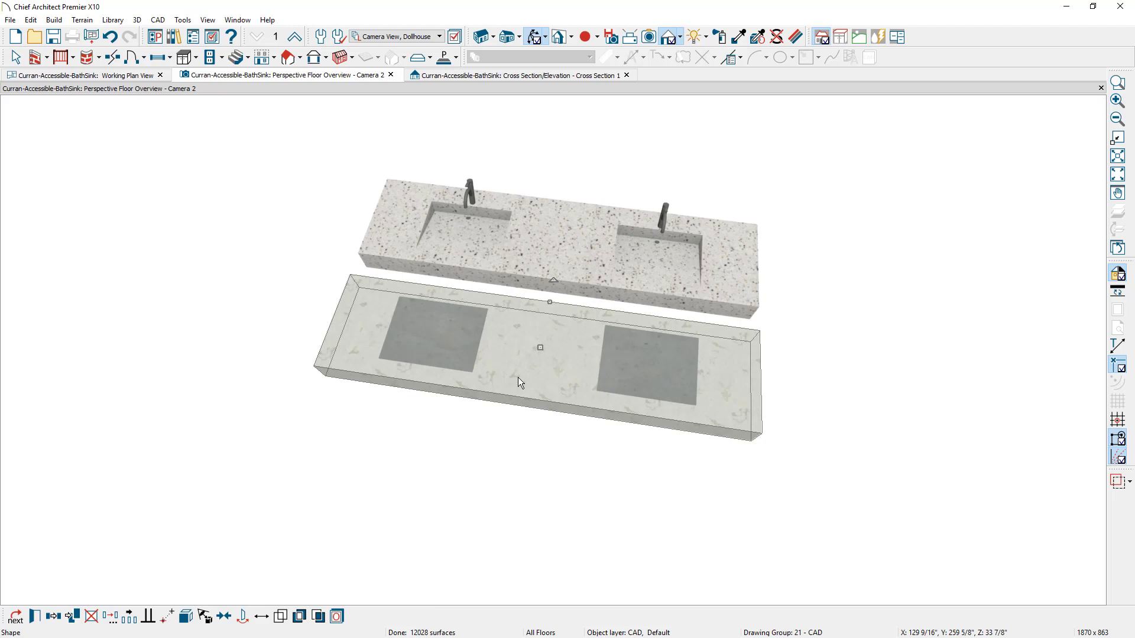
Subtract the right and left sink blocks from the slab, then orbit to check the recesses.
left_click(318, 617)
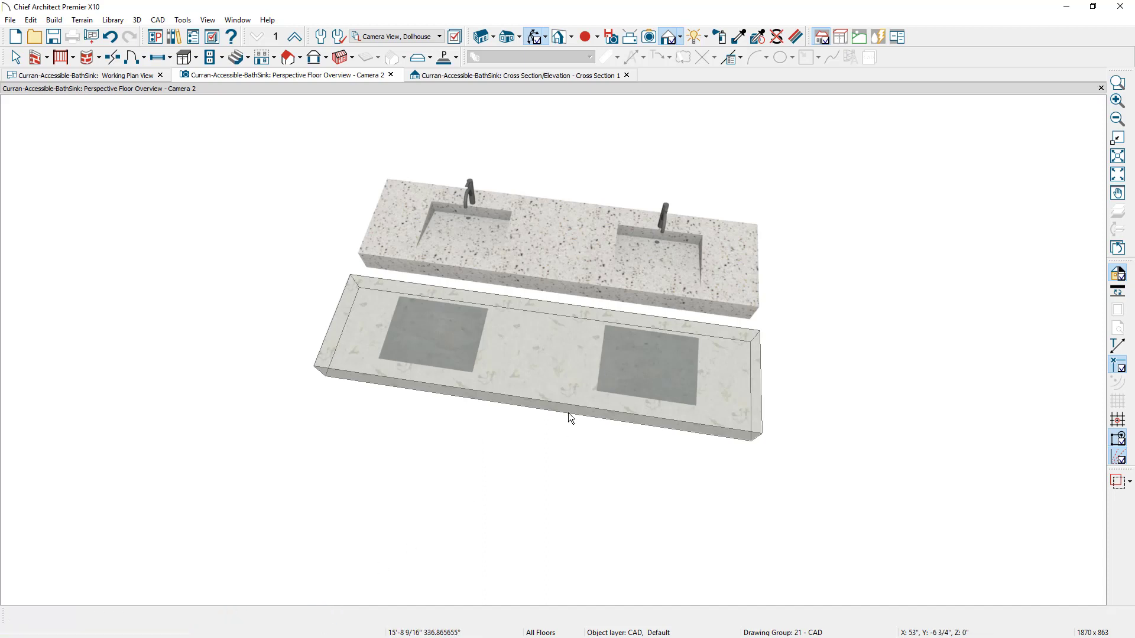
left_click(627, 351)
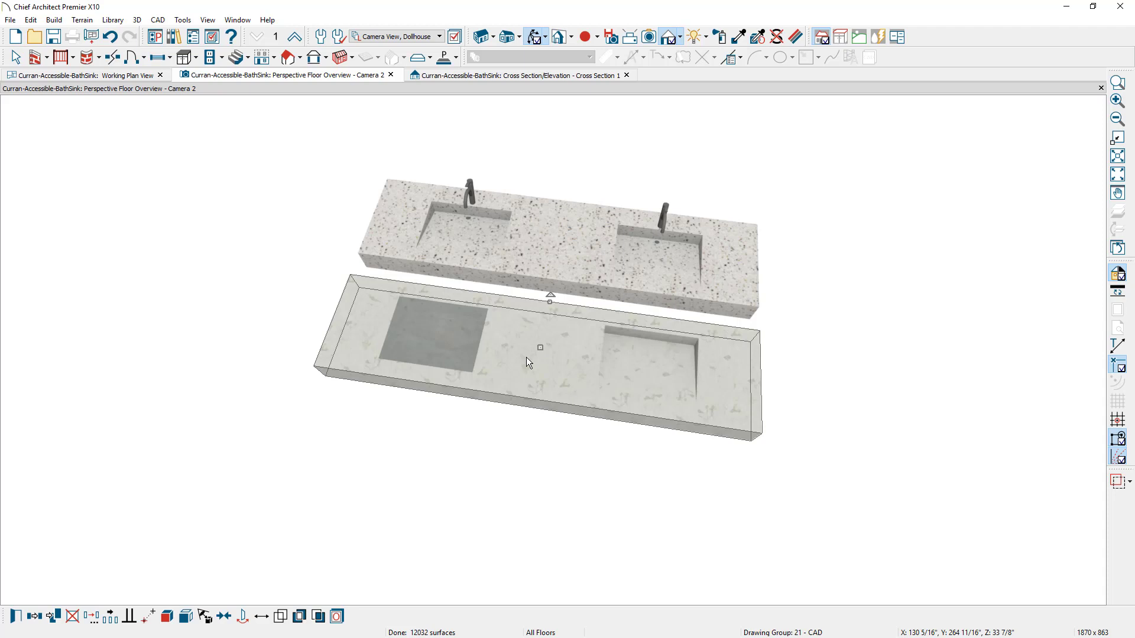
left_click(360, 547)
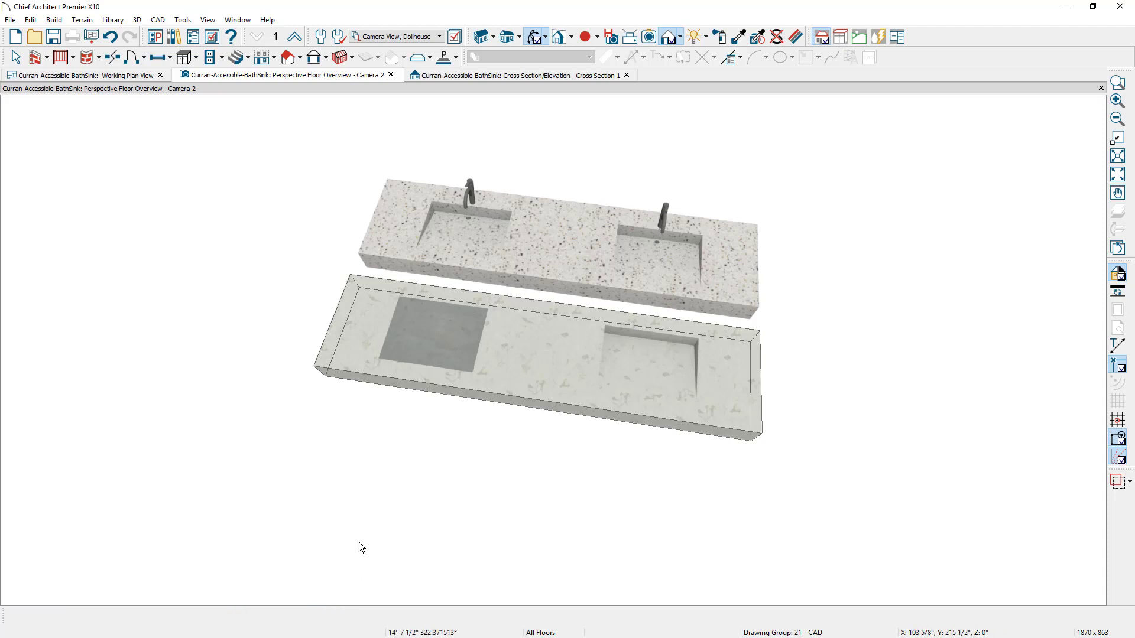
left_click(448, 343)
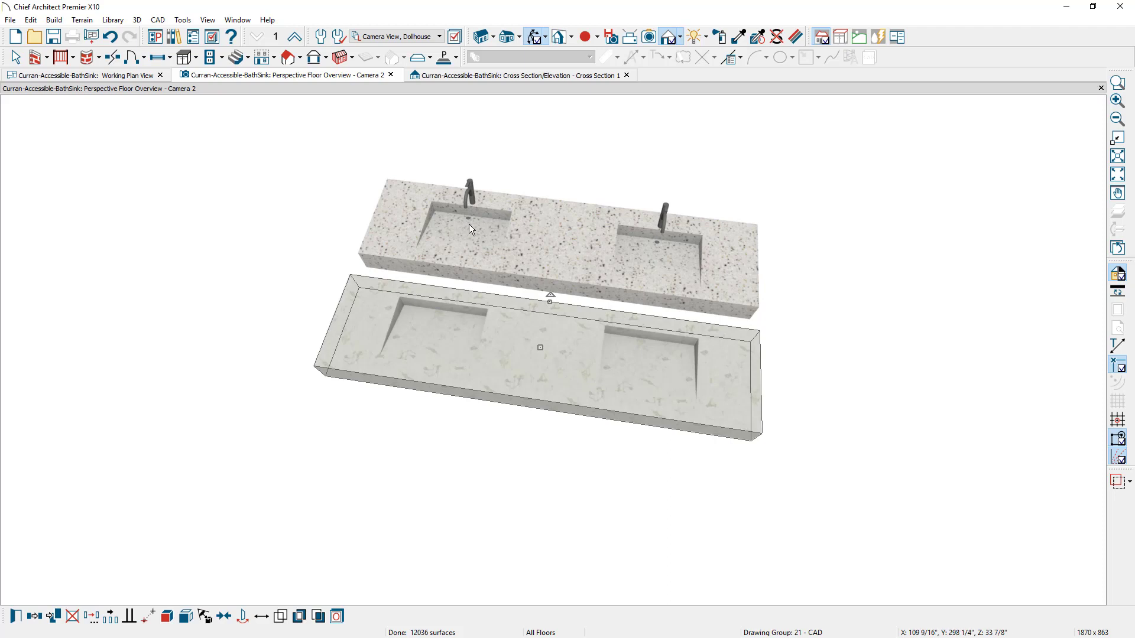
middle_click_drag(606, 423, 413, 287)
middle_click_drag(614, 251, 540, 278)
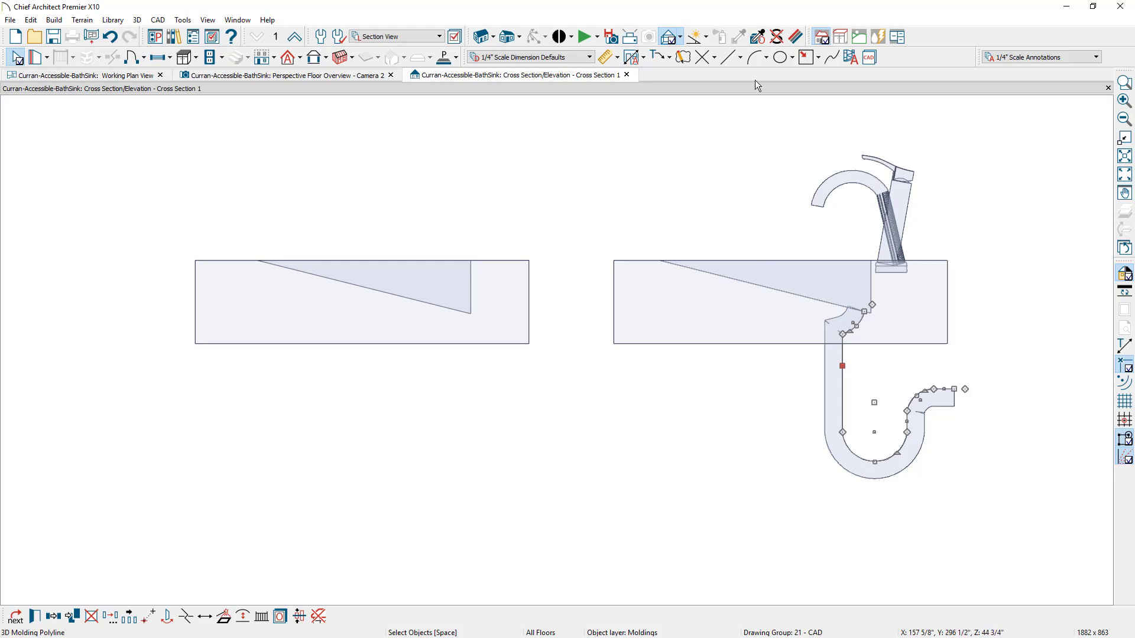
Draw the drain path under the left basin: a vertical drop, bottom and rising segments.
left_click(729, 58)
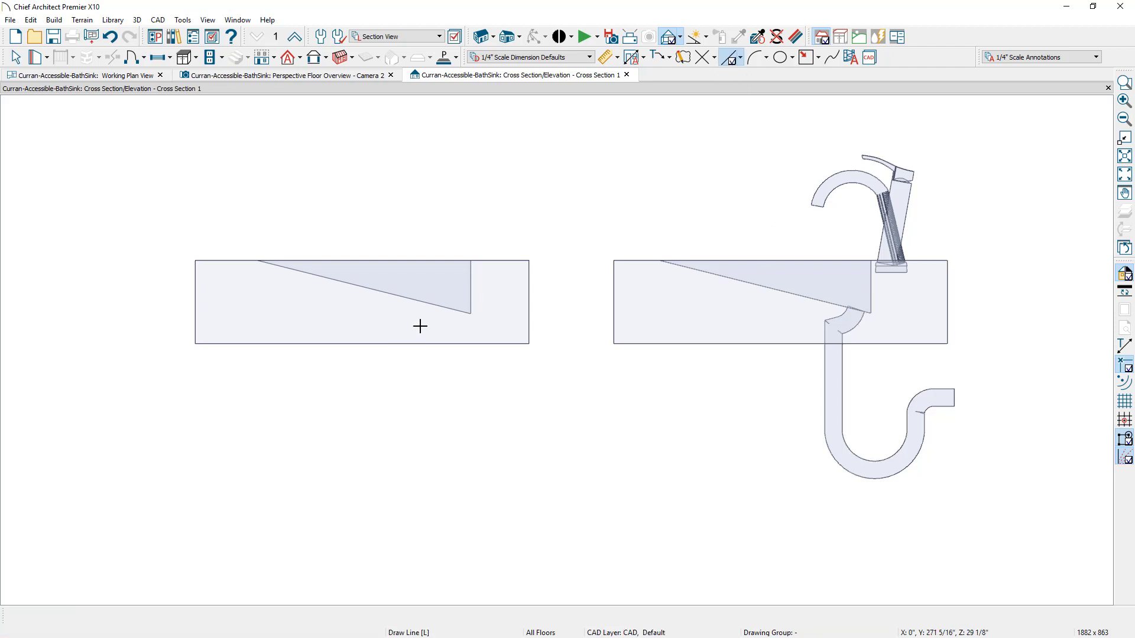
mouse_move(403, 321)
left_mouse_down()
mouse_move(404, 434)
mouse_move(486, 434)
left_mouse_up()
mouse_move(486, 434)
left_mouse_down()
mouse_move(484, 406)
mouse_move(554, 389)
left_mouse_up()
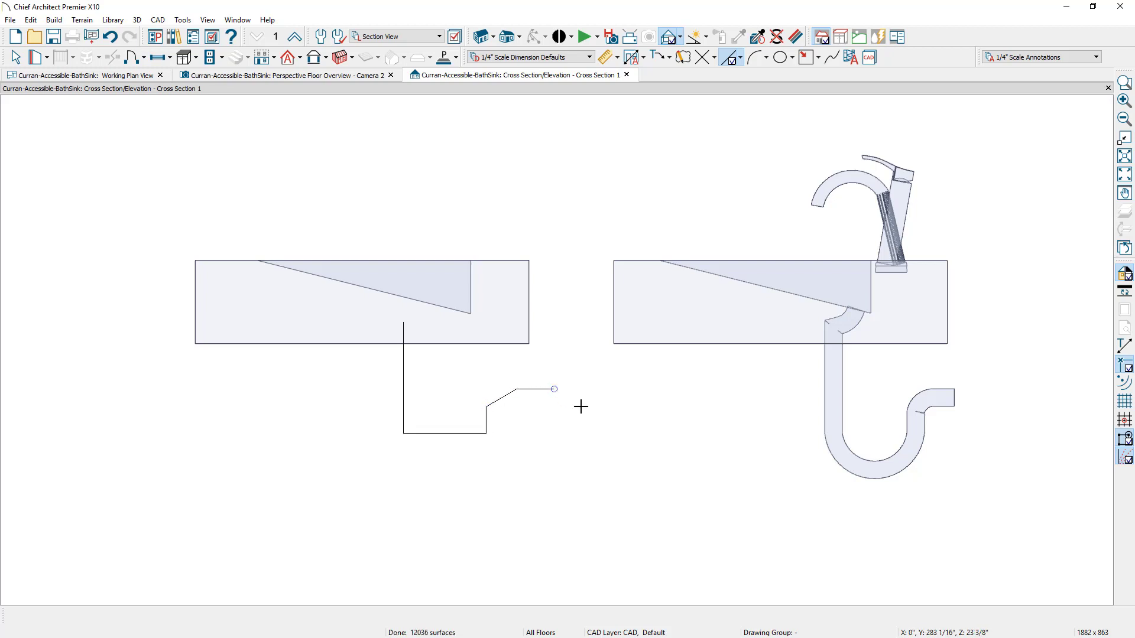
key("space")
left_click(454, 434)
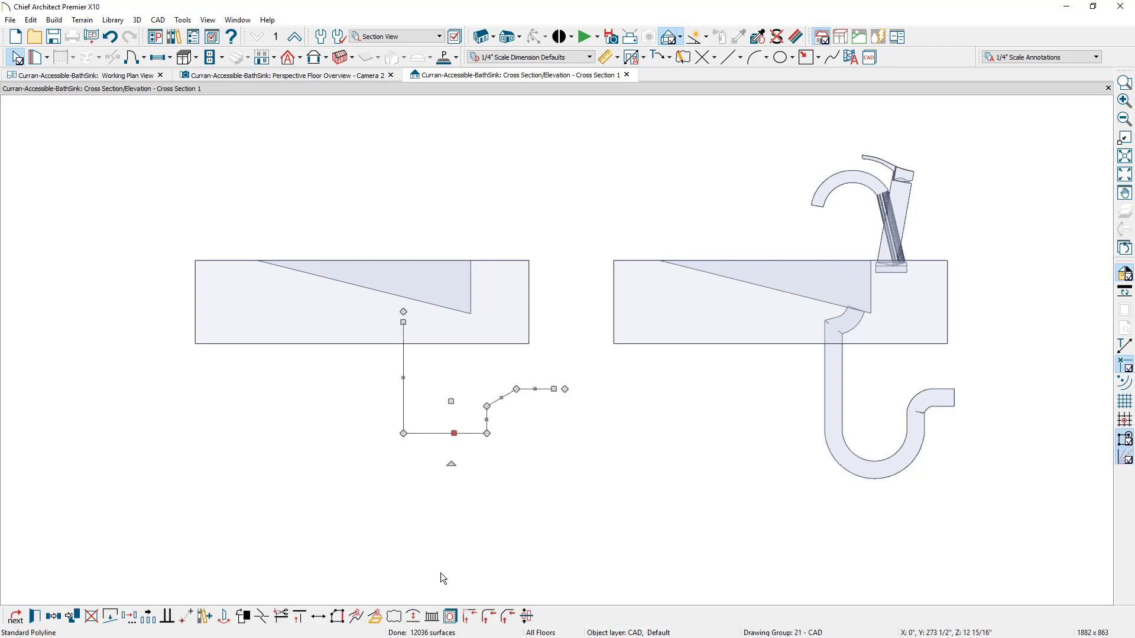
Curve the bottom segment into a U-bend and make the upper segment a tangent arc.
left_click(413, 616)
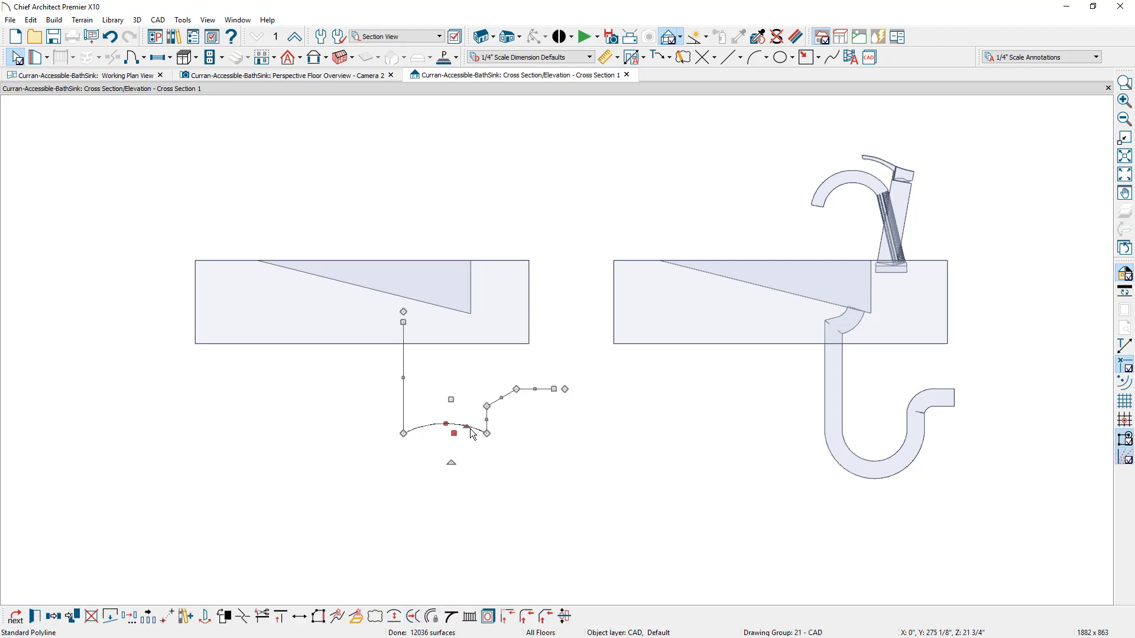
left_click_drag(468, 430, 462, 472)
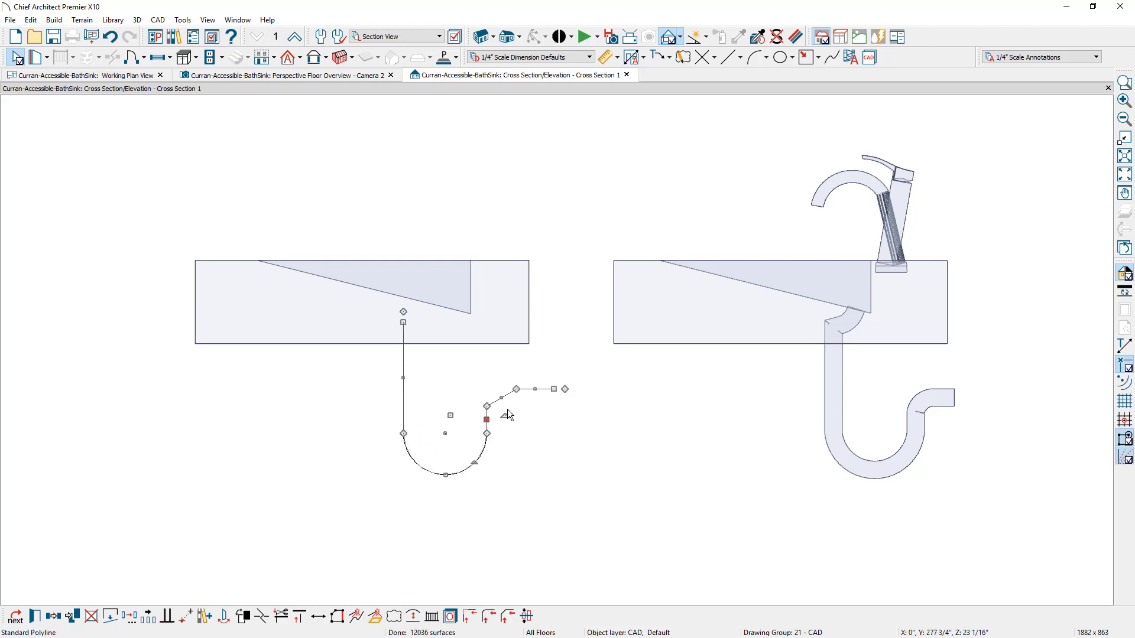
left_click(413, 616)
left_click_drag(519, 390, 503, 388)
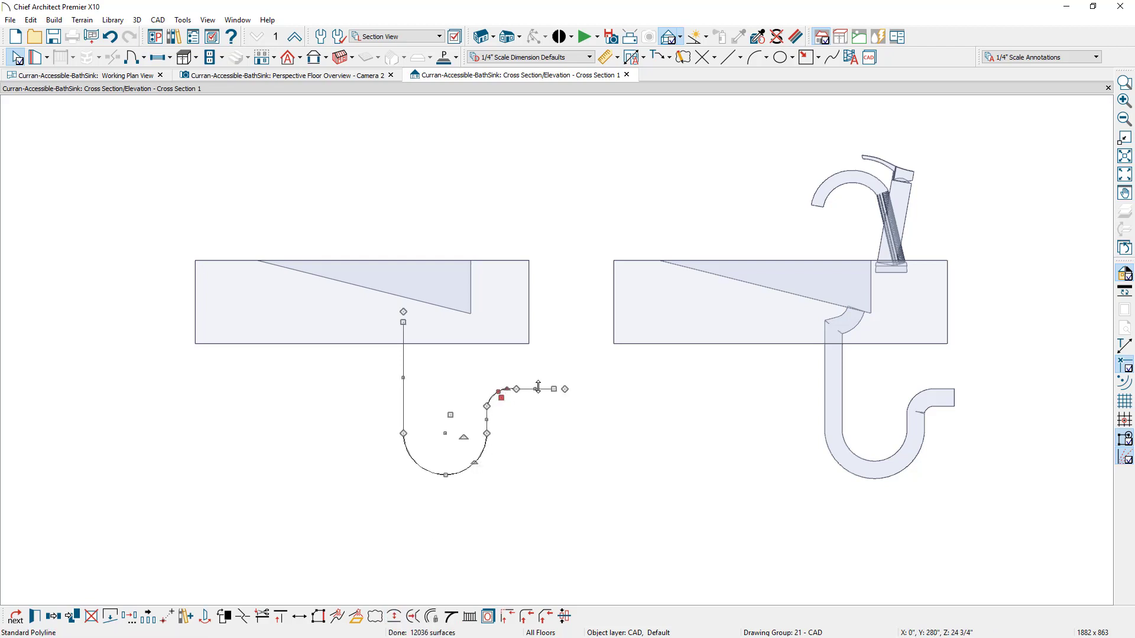
left_click(459, 617)
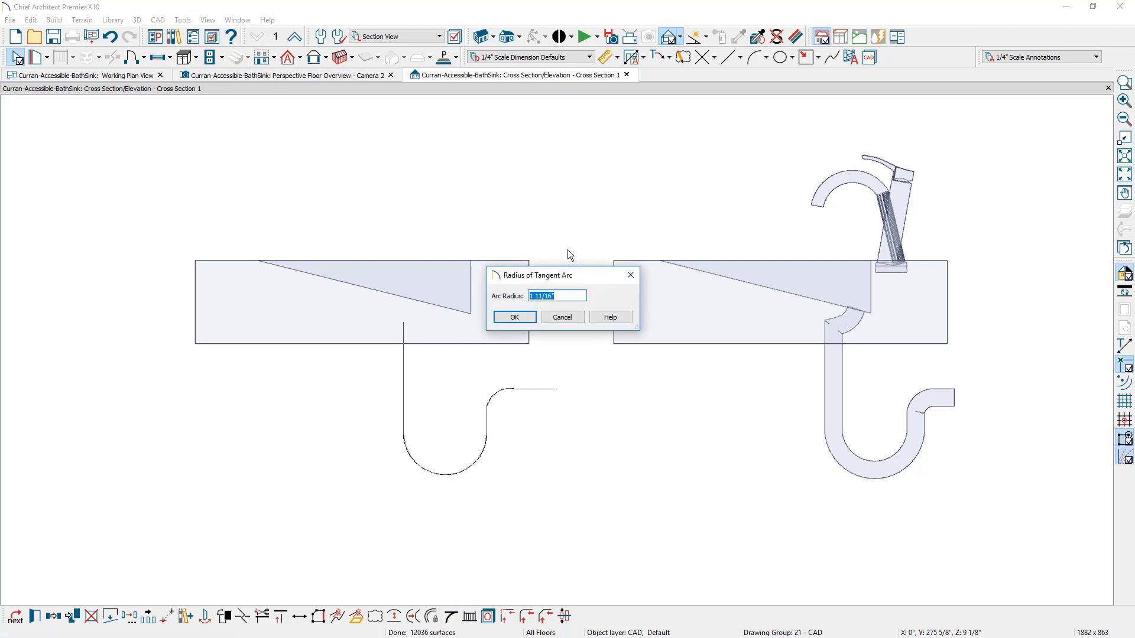
left_click(526, 323)
left_click(524, 490)
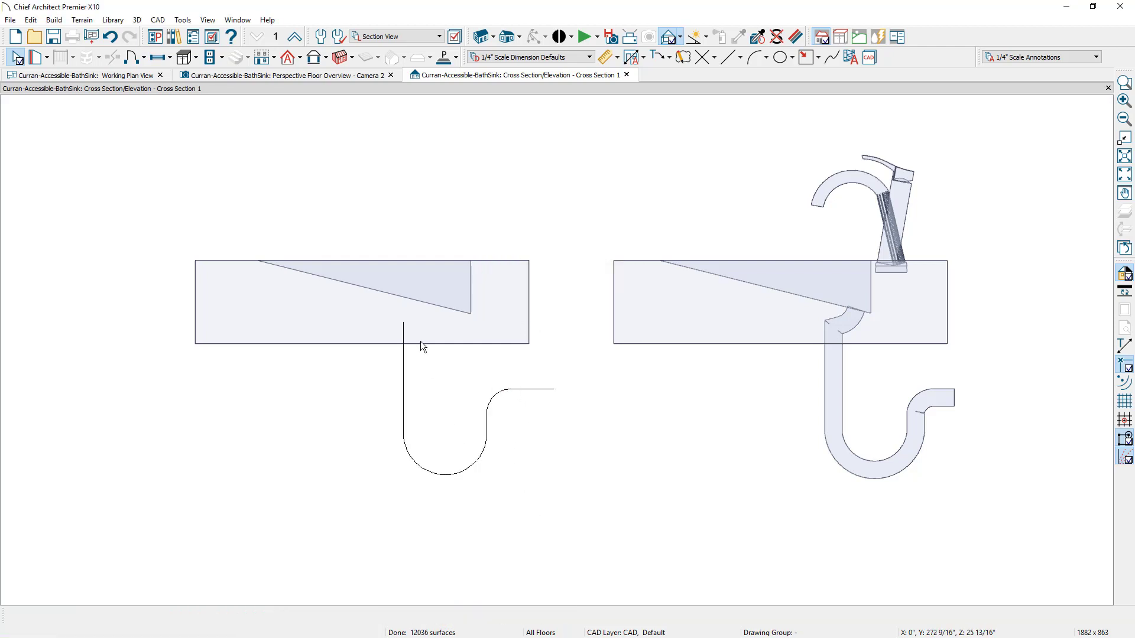
Extend the drain's top end up into the left basin and select the finished trap.
left_click(404, 374)
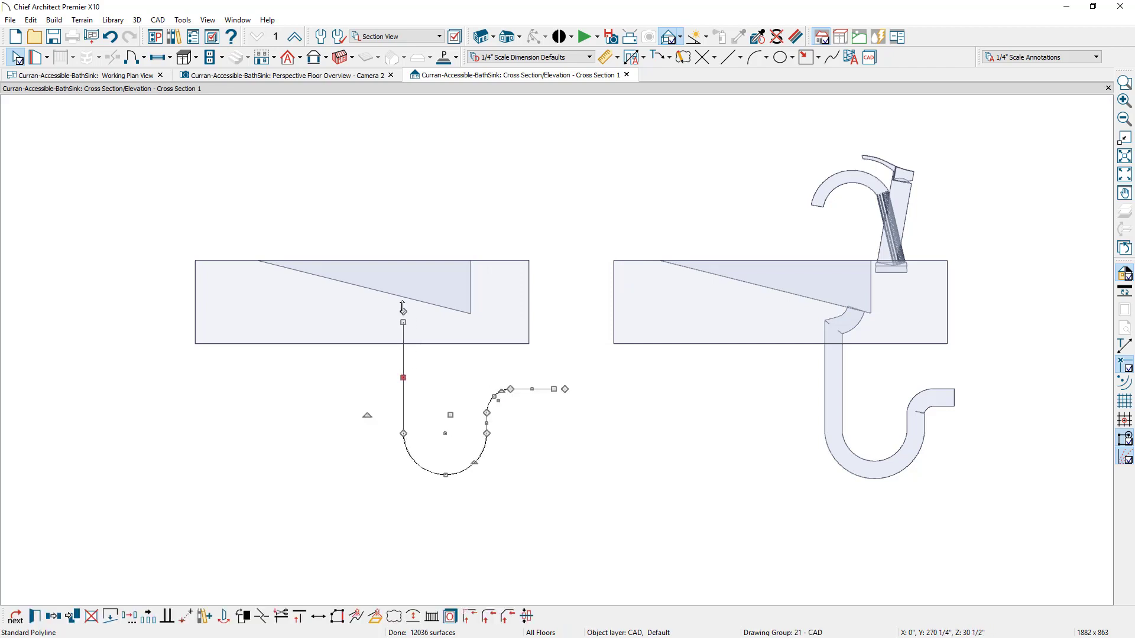
left_click_drag(402, 311, 424, 301)
left_click(494, 473)
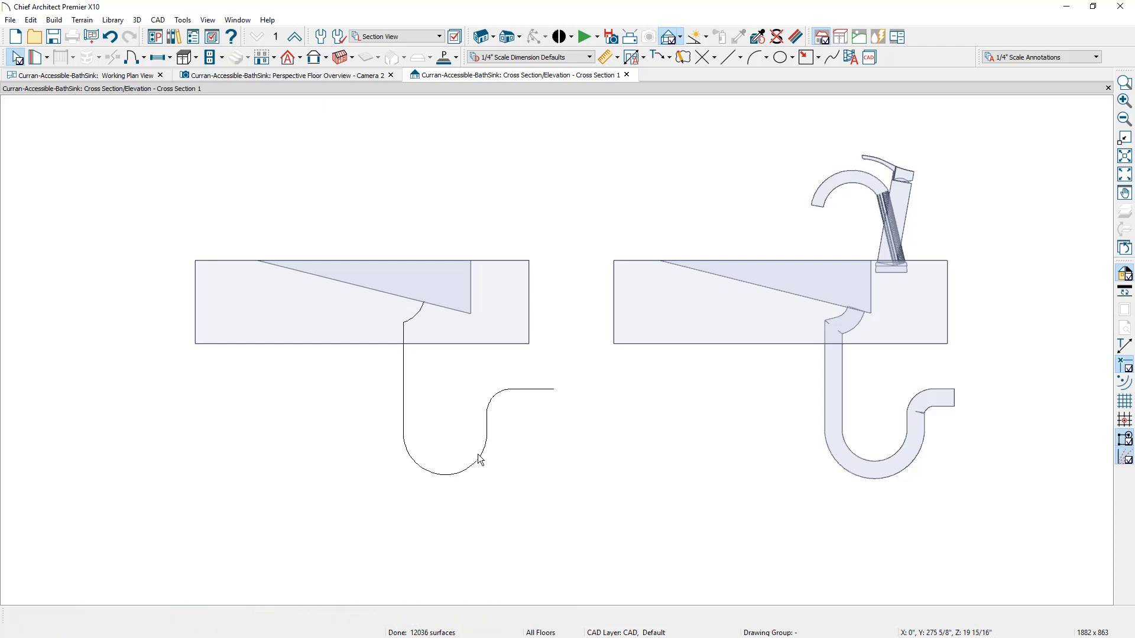
left_click(479, 457)
left_click(356, 616)
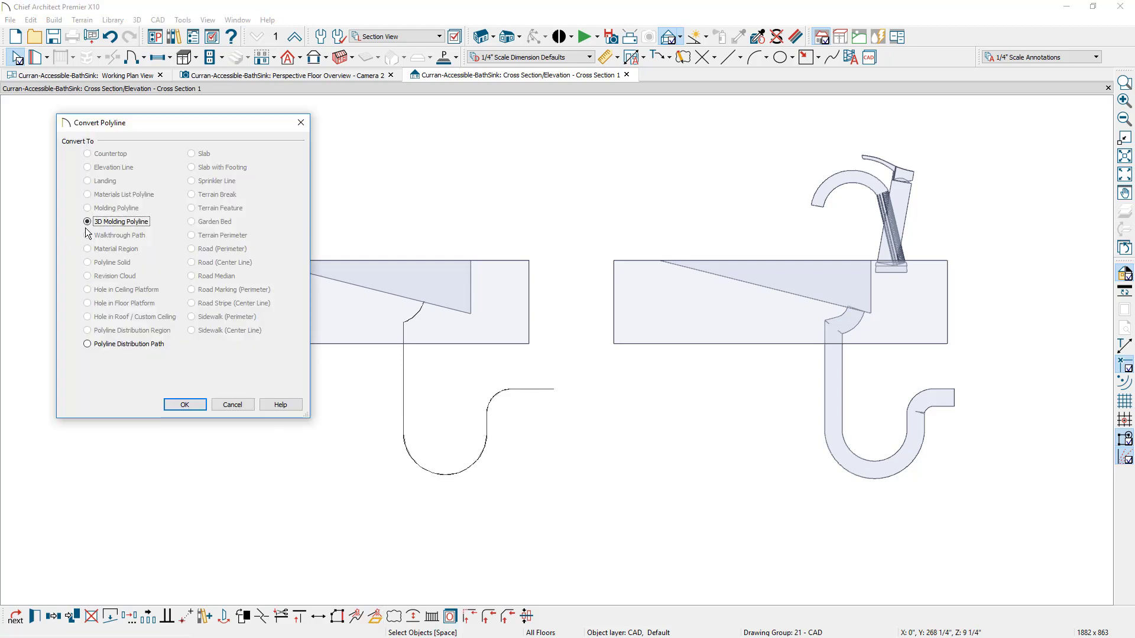
Turn the left trap outline into a 3D molding using the Handrails and Caps Round Rail profile.
left_click(185, 404)
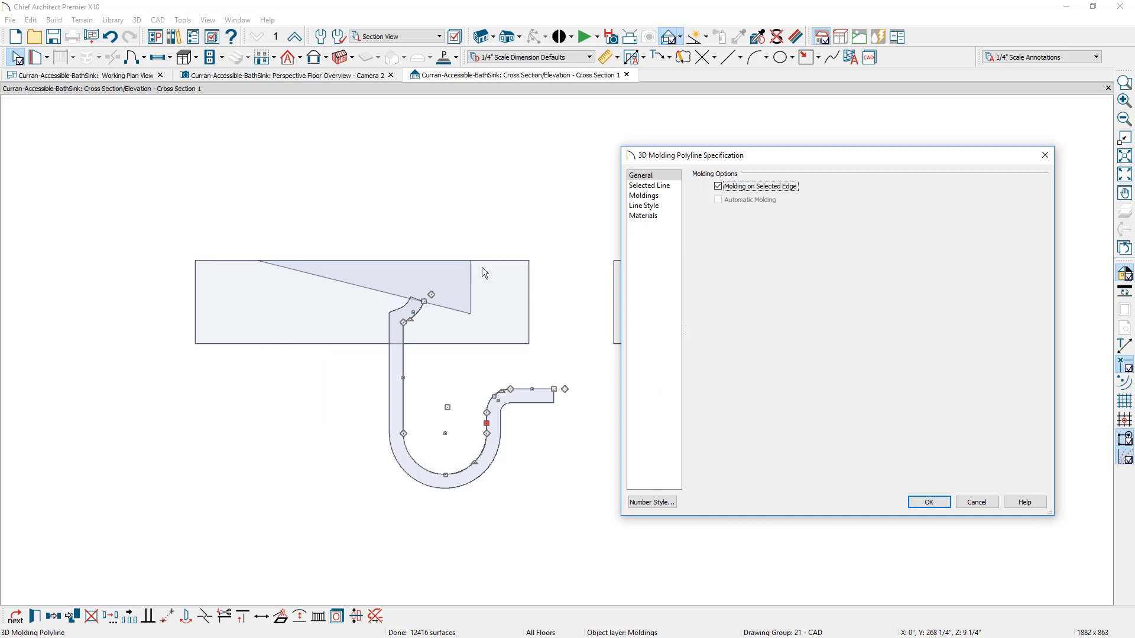
left_click(645, 196)
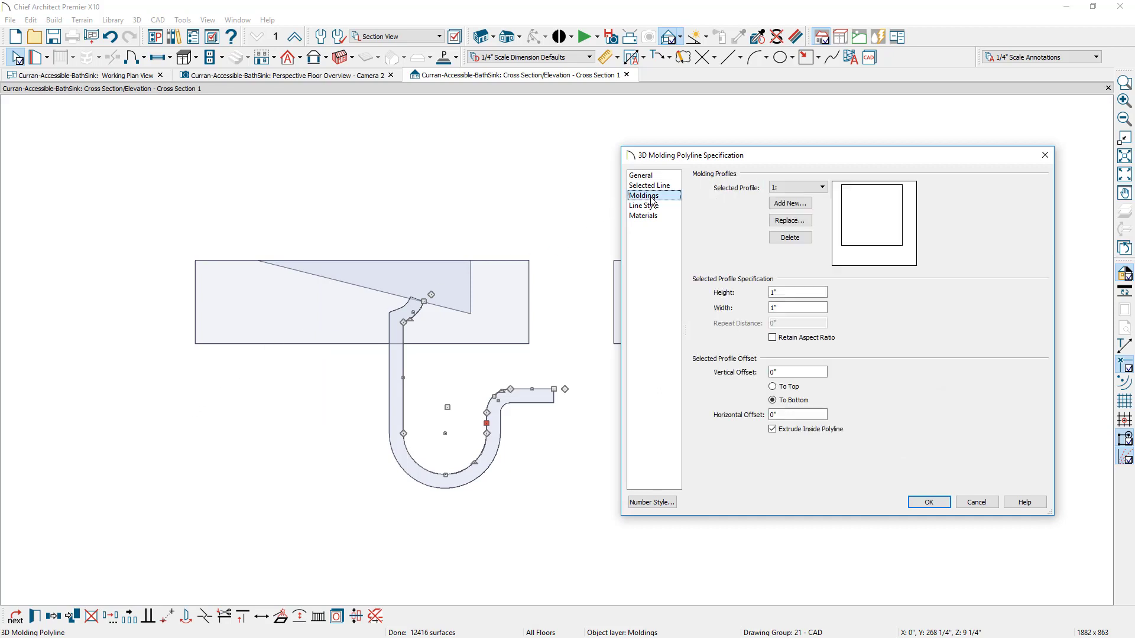
left_click(808, 221)
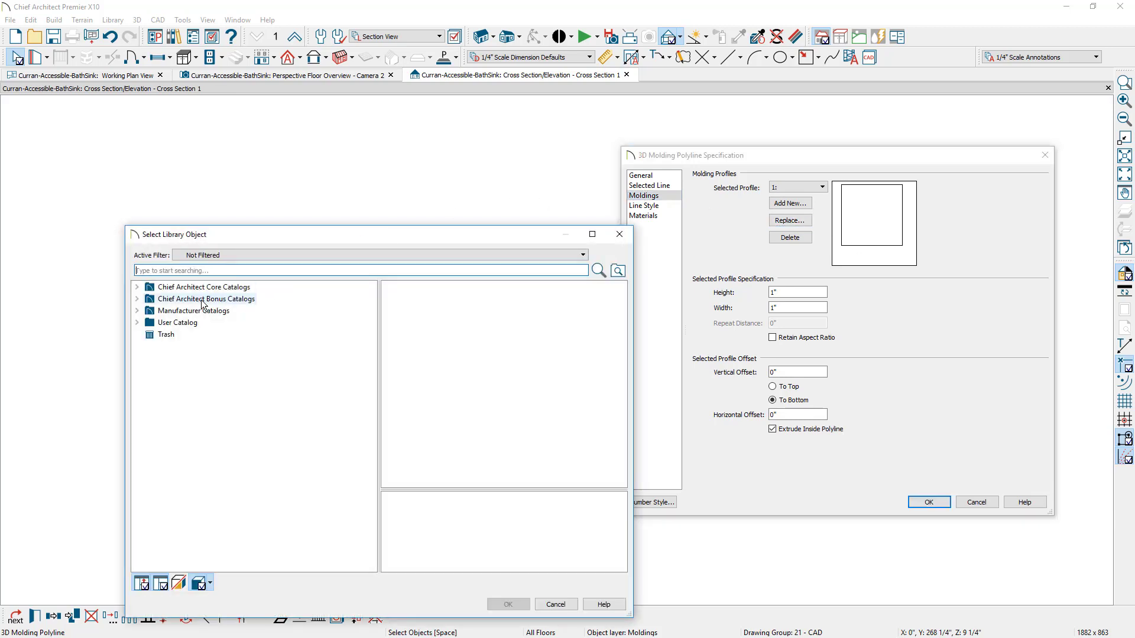
left_click(137, 287)
left_click(149, 298)
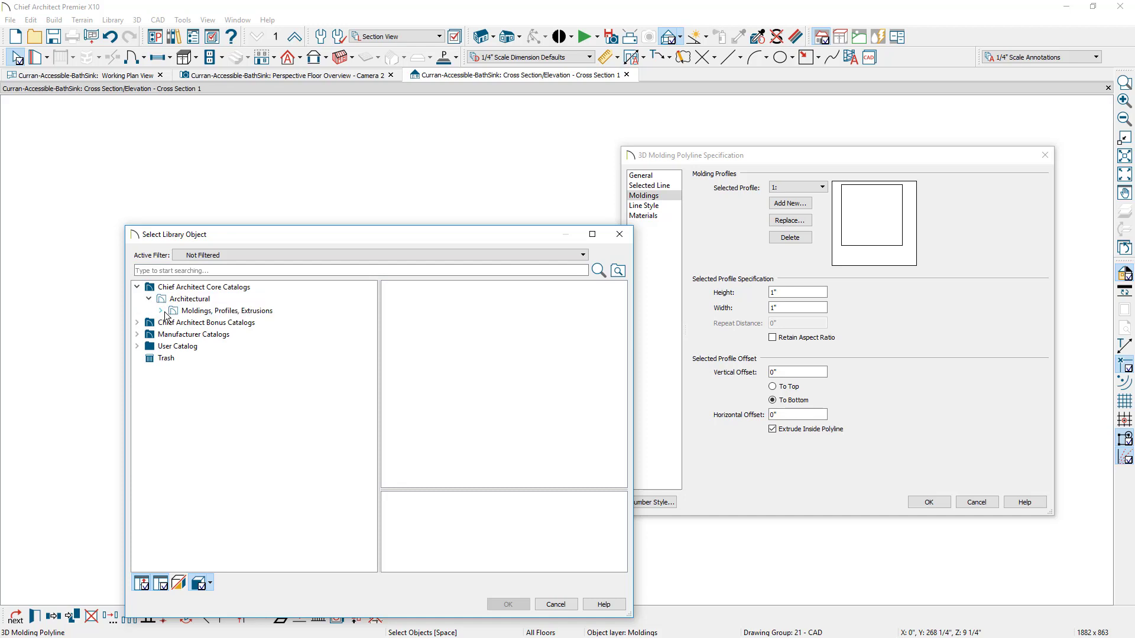
left_click(160, 310)
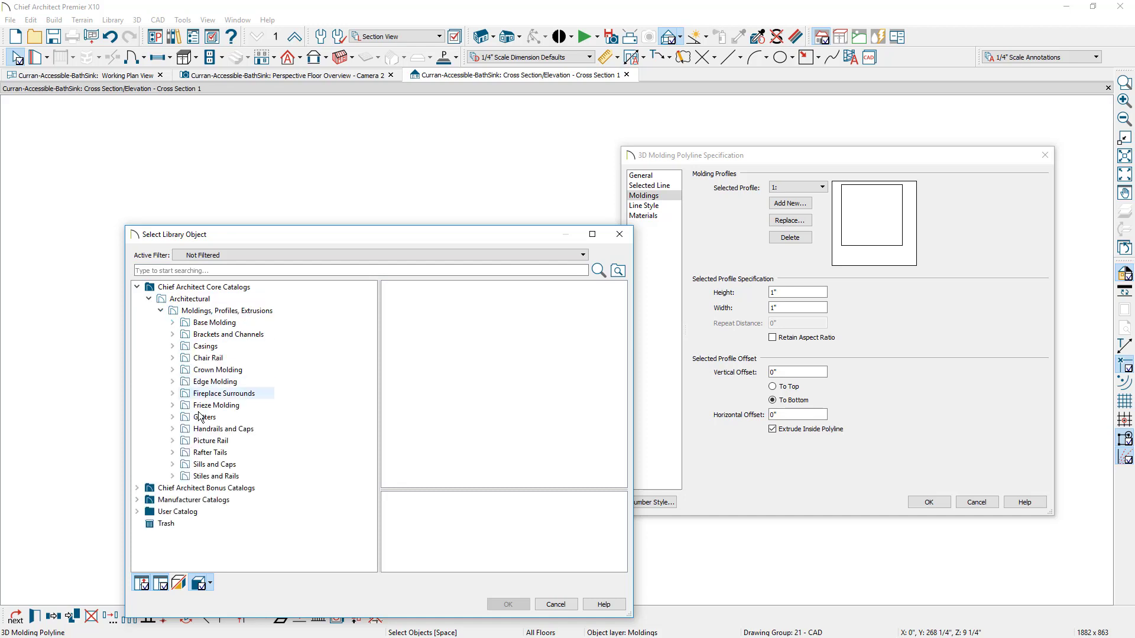
left_click(223, 429)
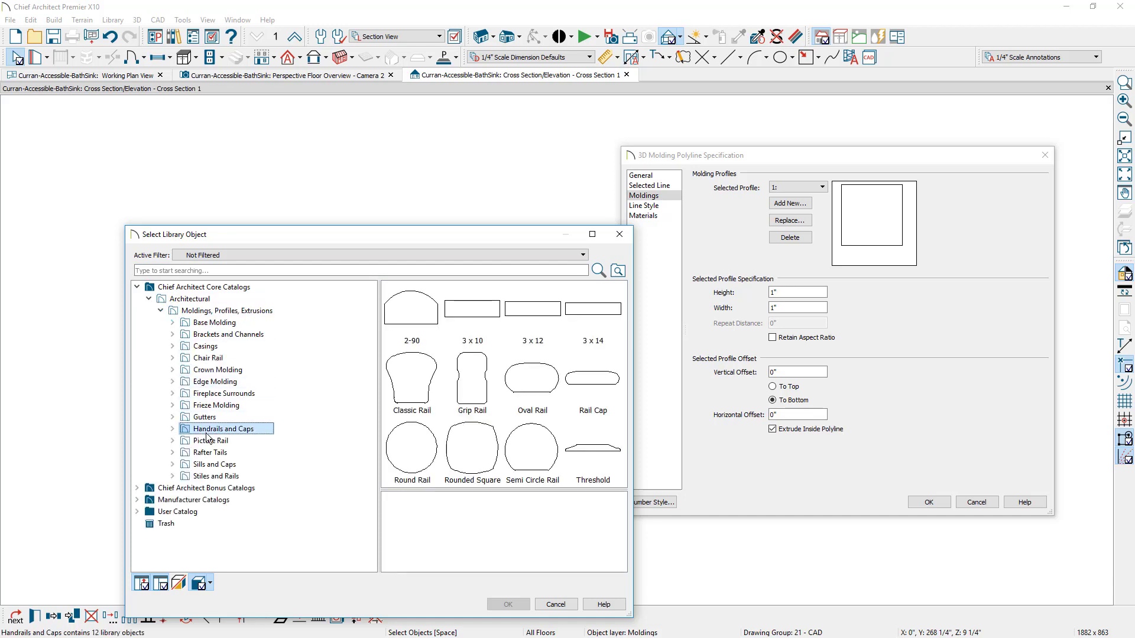
left_click(424, 470)
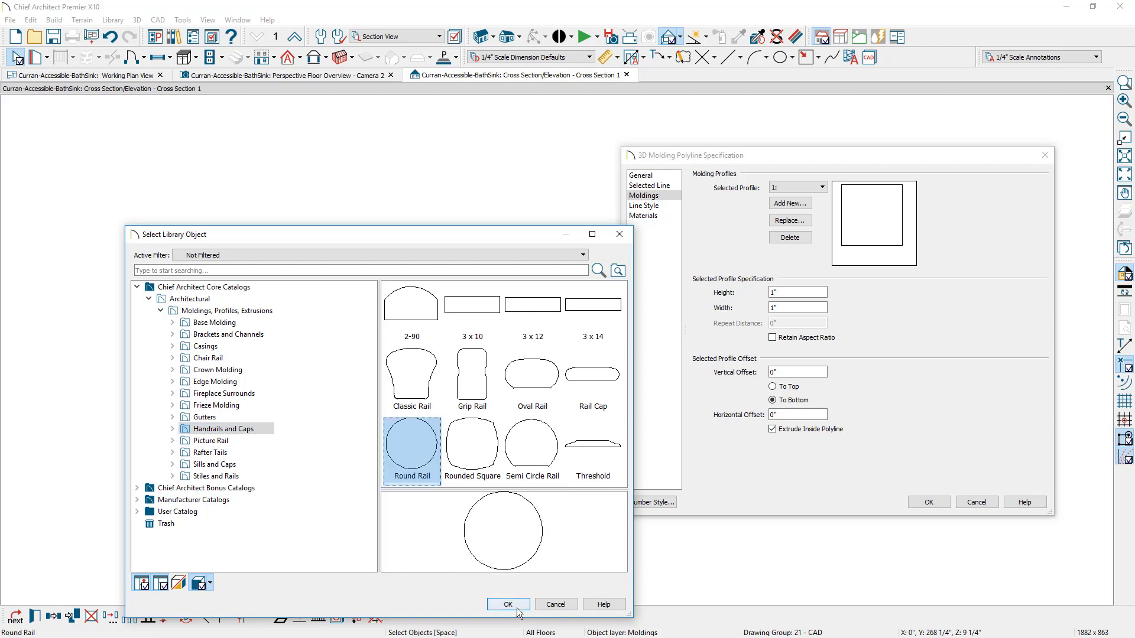
left_click(508, 604)
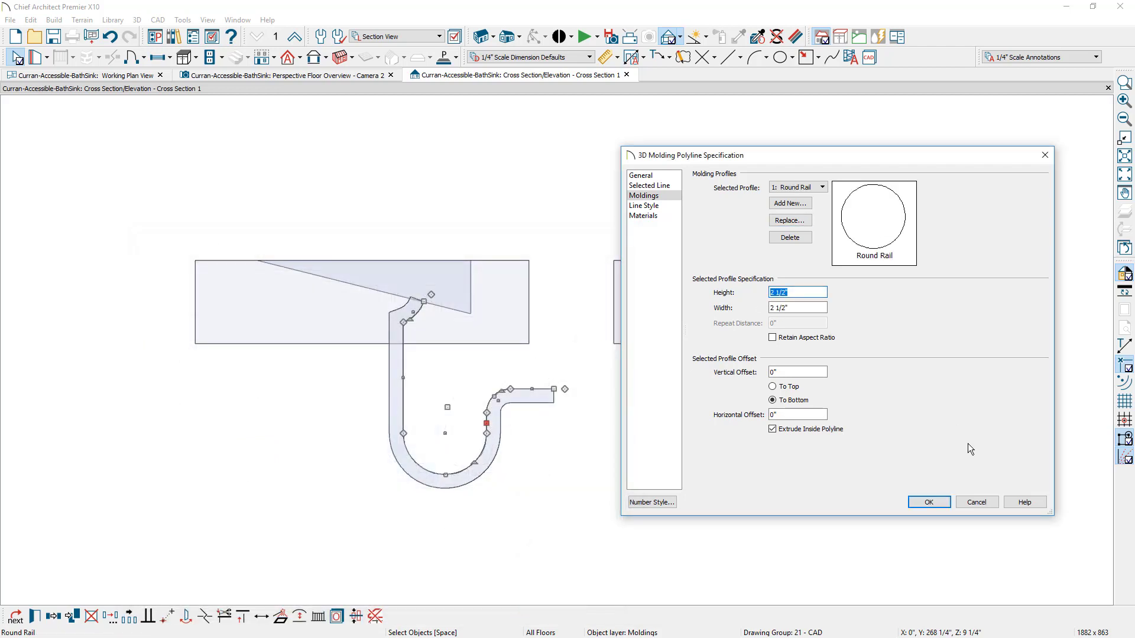
Size the round-rail molding 1.5 by 1.5 and return to the Working Plan View.
type("1.5")
key("Tab")
type("1.5")
left_click(929, 502)
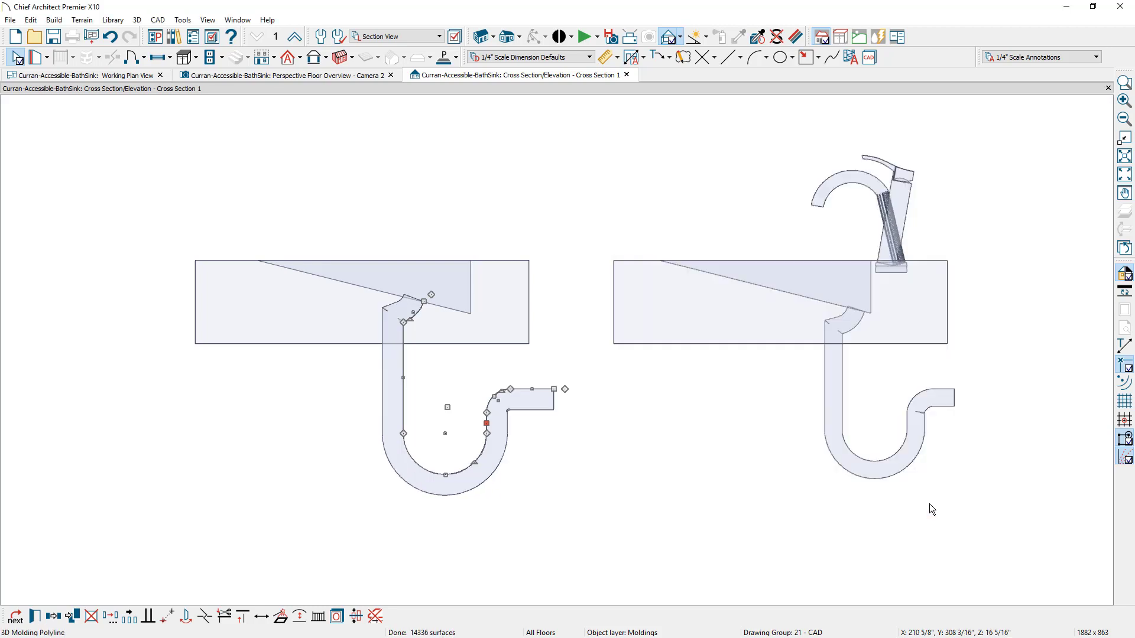
key("Escape")
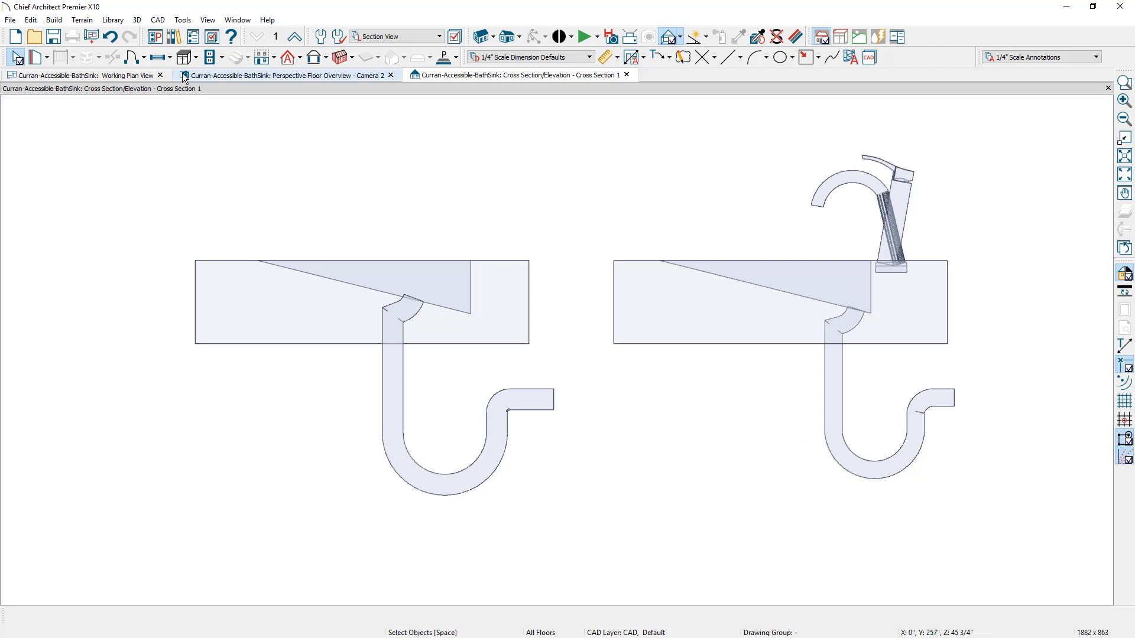
left_click(135, 82)
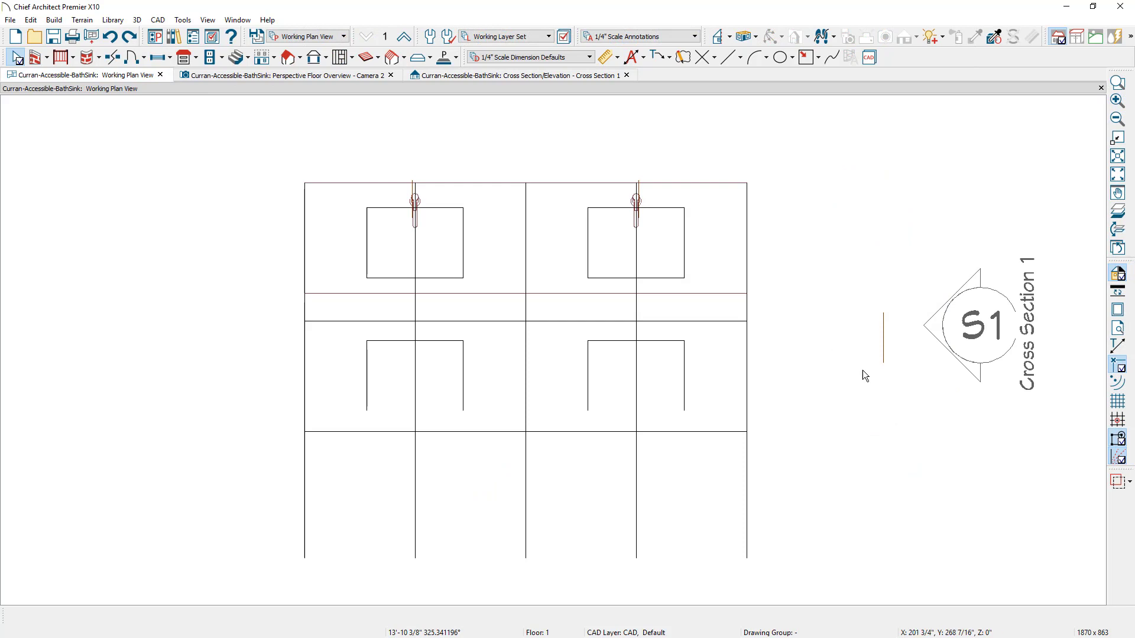
Center the drain trap on the basin and copy it 4' left under the other basin.
left_click(885, 350)
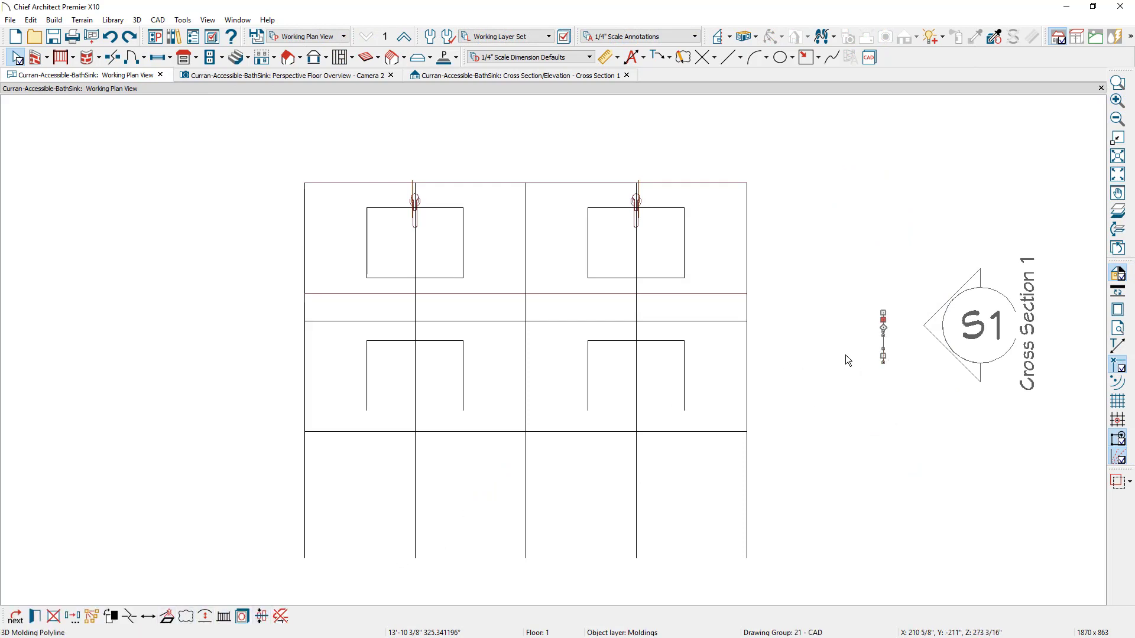
left_click_drag(846, 288, 914, 399)
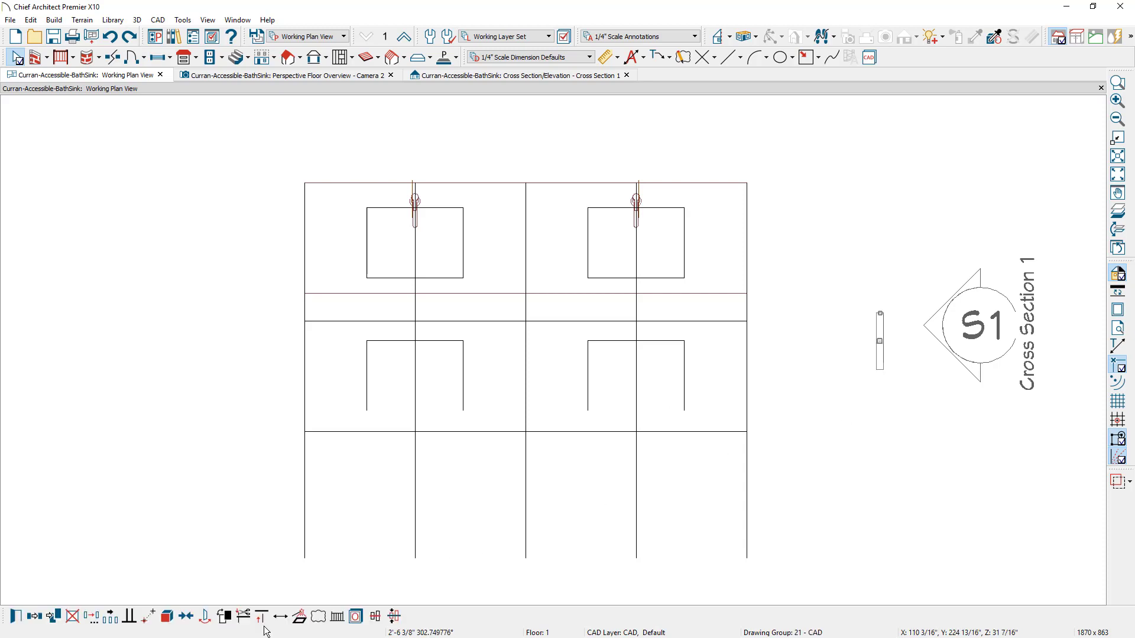
left_click(186, 617)
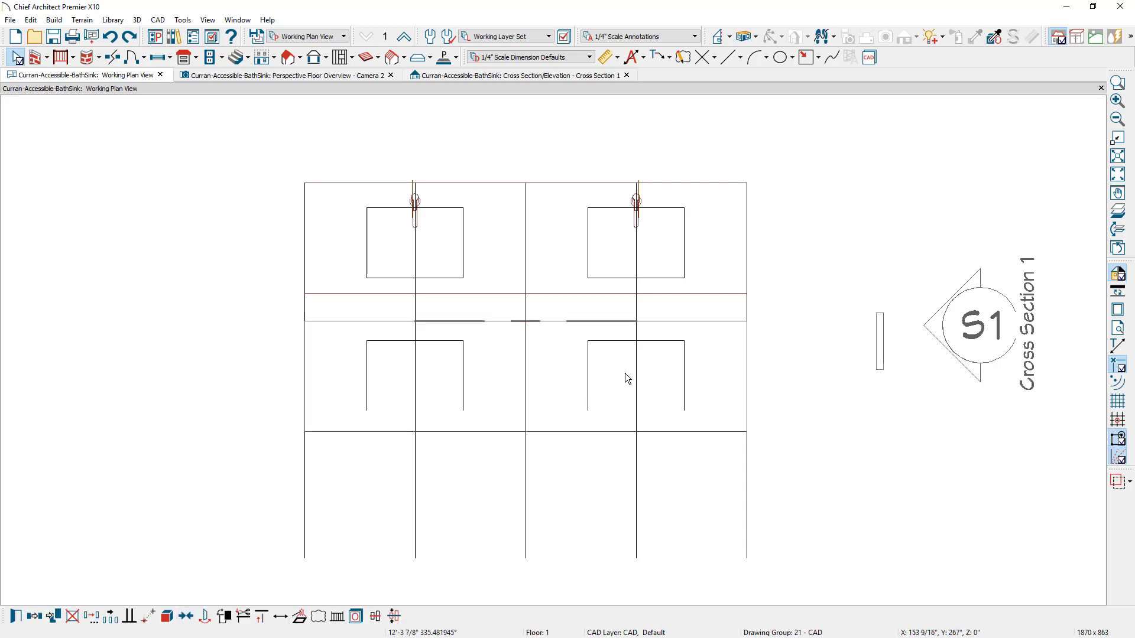
left_click(635, 461)
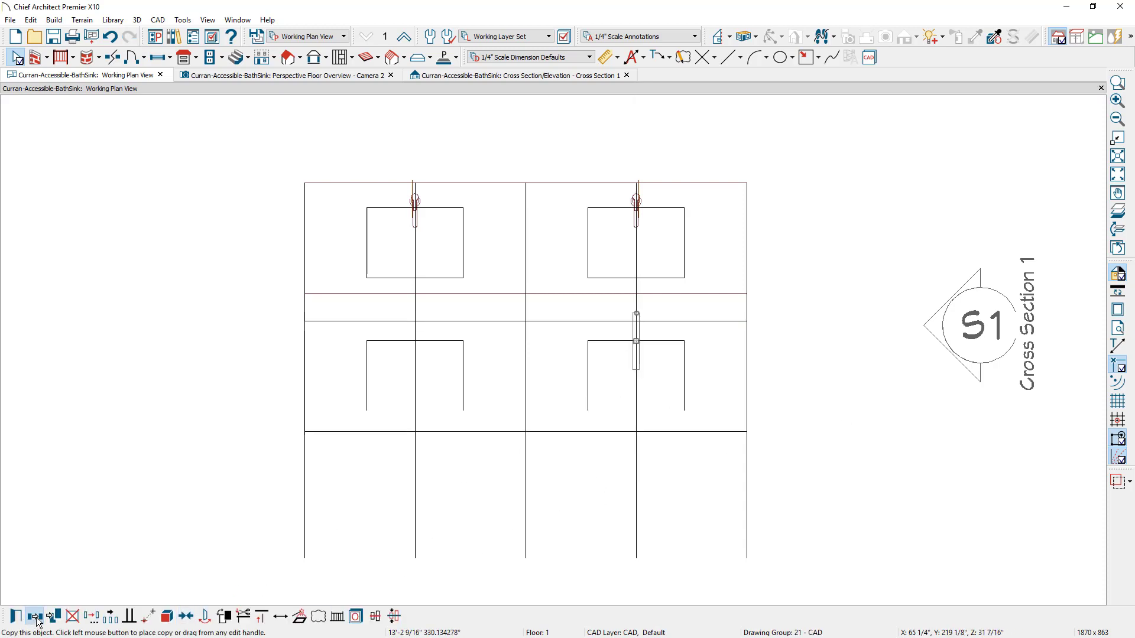
left_click(636, 344)
left_click_drag(636, 344, 418, 343)
left_click(446, 357)
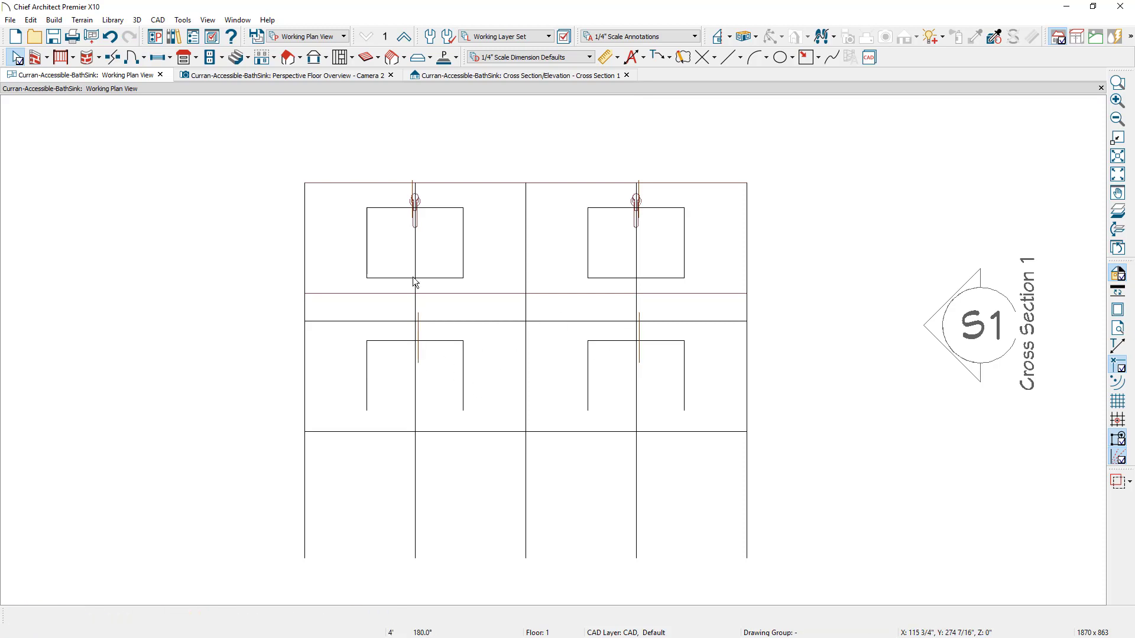
Copy both upper-countertop faucets down onto the lower countertop.
left_click_drag(392, 190, 444, 244)
left_click_drag(609, 184, 655, 240, "shift")
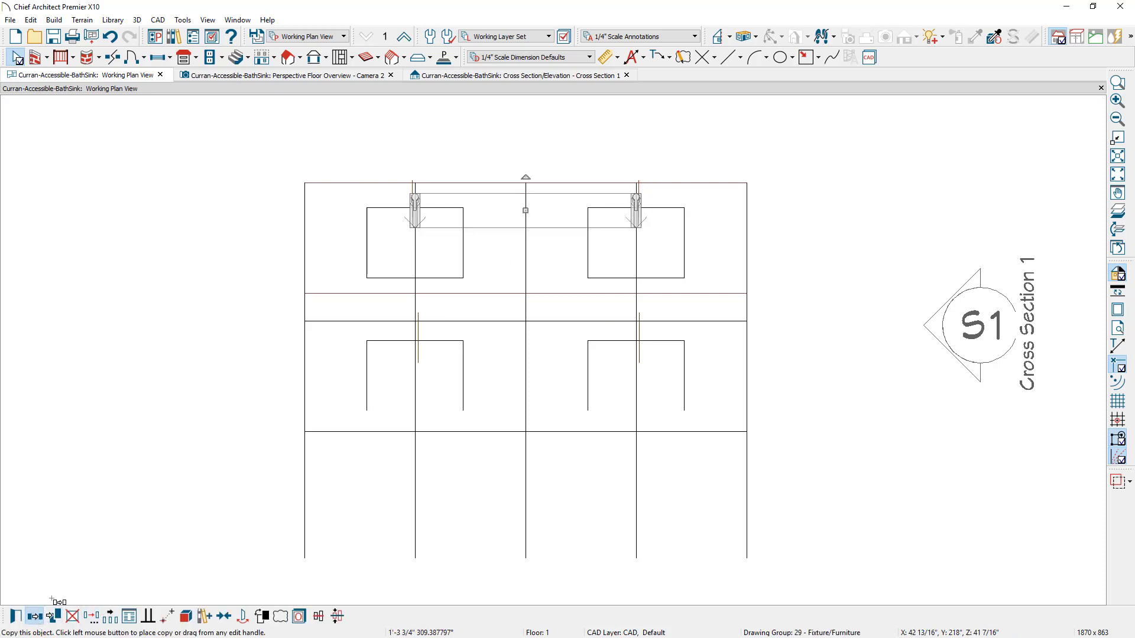
left_click(35, 617)
left_click_drag(526, 211, 526, 344)
key("Escape")
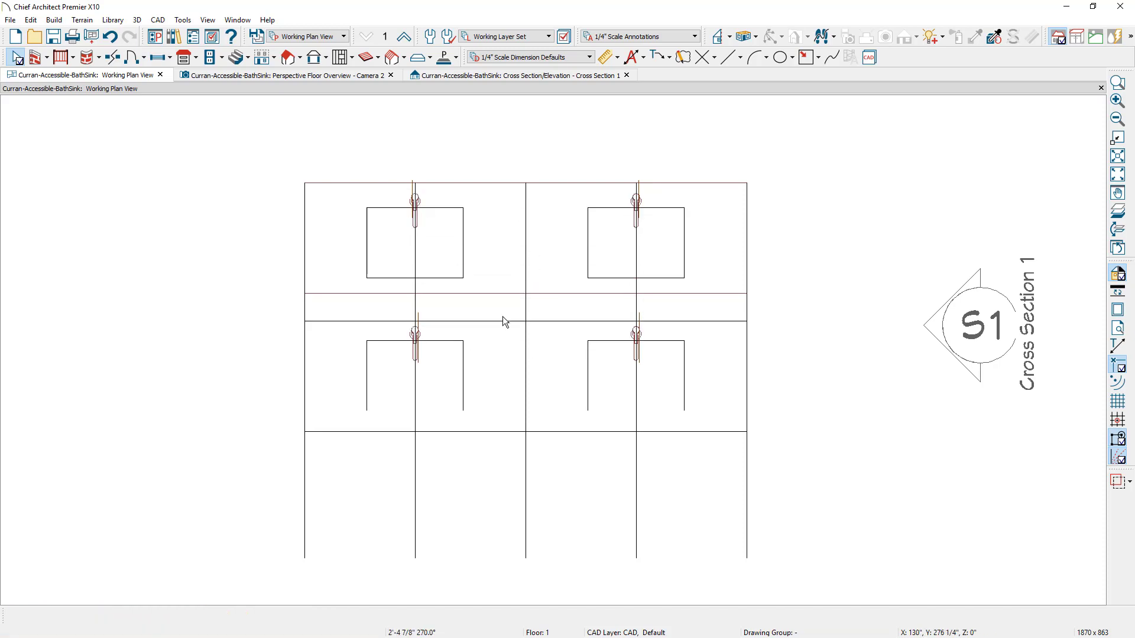
In the Camera 2 overview, paint both drain traps with the faucet's Brushed Nickel material.
left_click(368, 76)
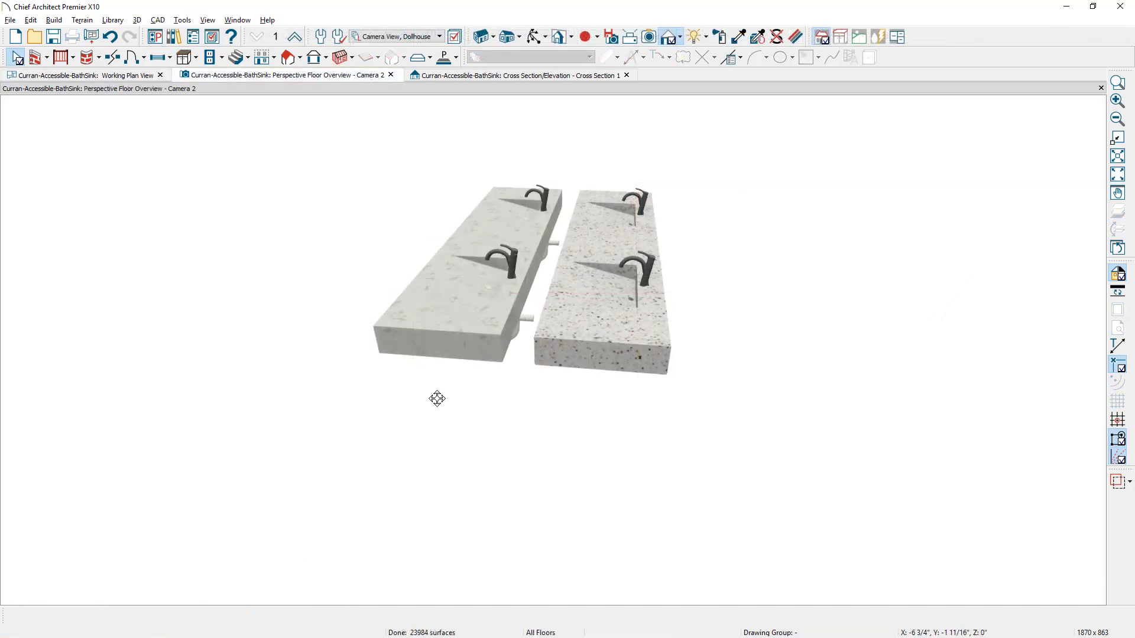
middle_click_drag(534, 405, 742, 339)
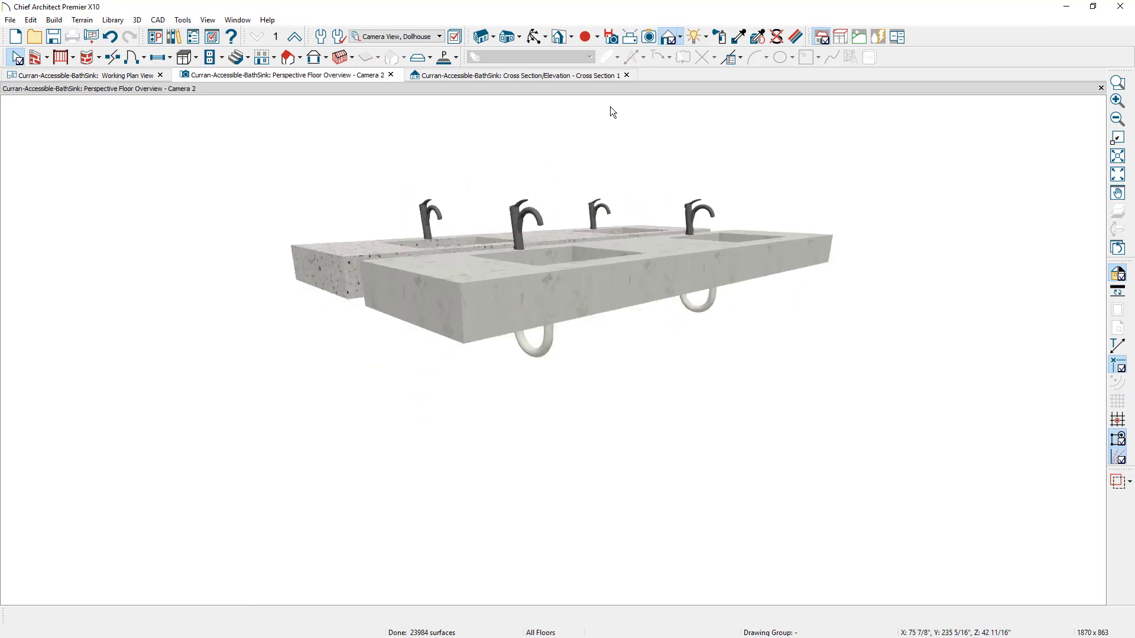
left_click(738, 37)
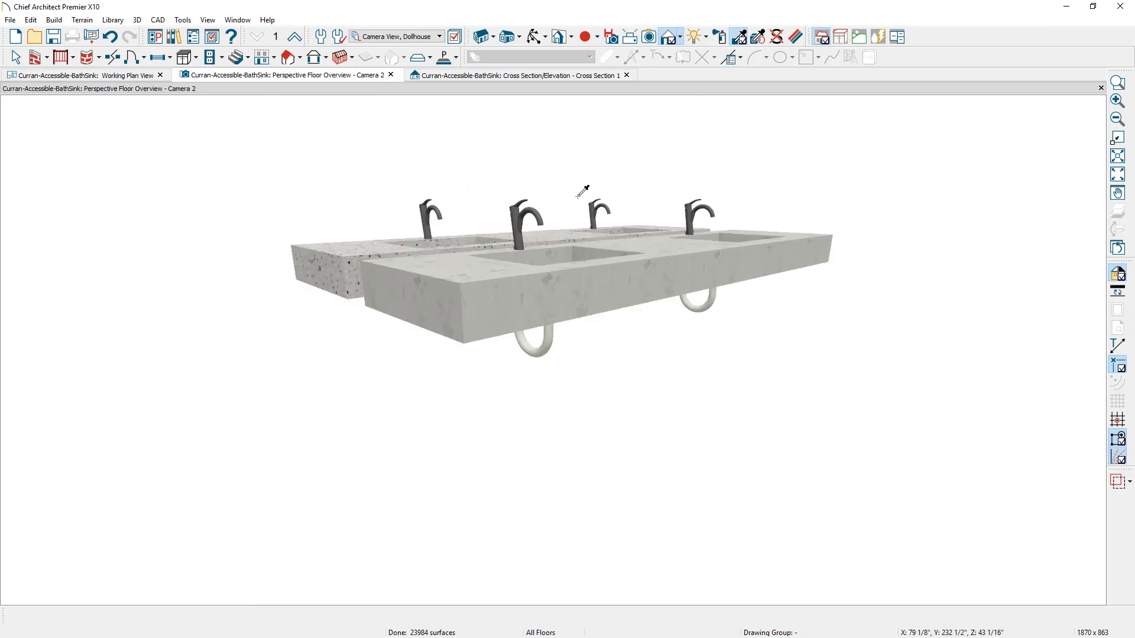
left_click(523, 232)
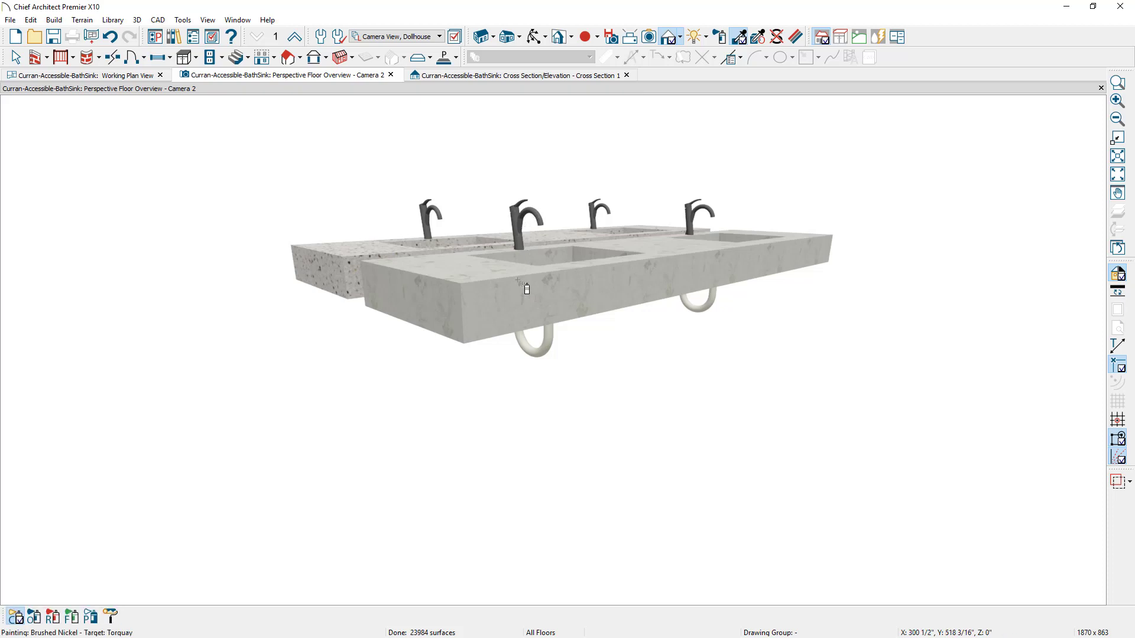
left_click(550, 344)
left_click(692, 309)
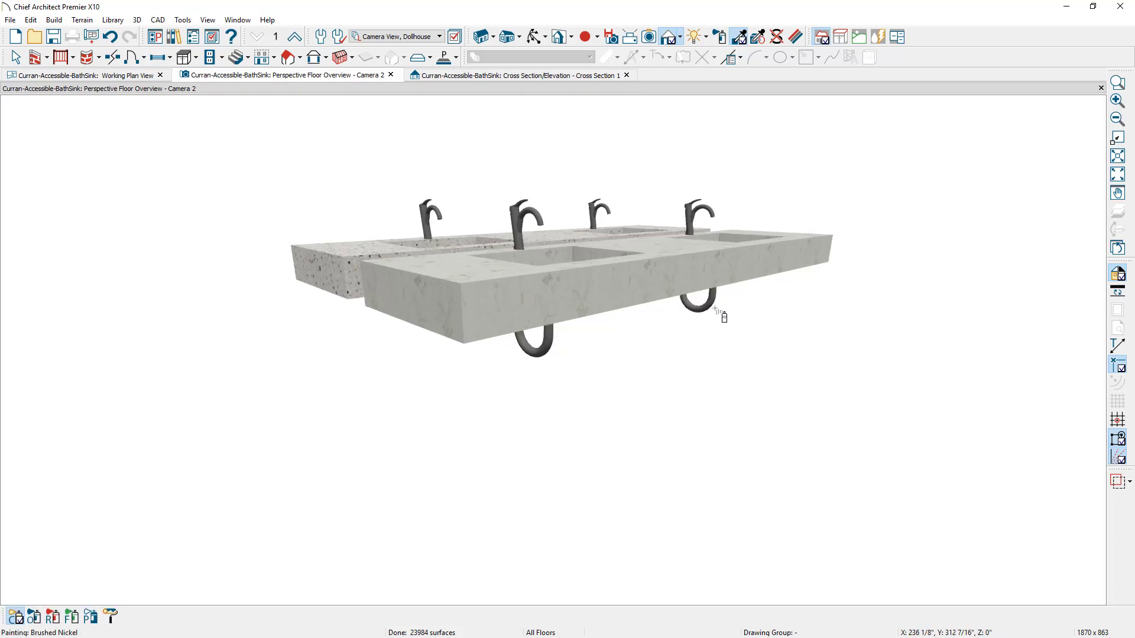
middle_click_drag(767, 318, 666, 404)
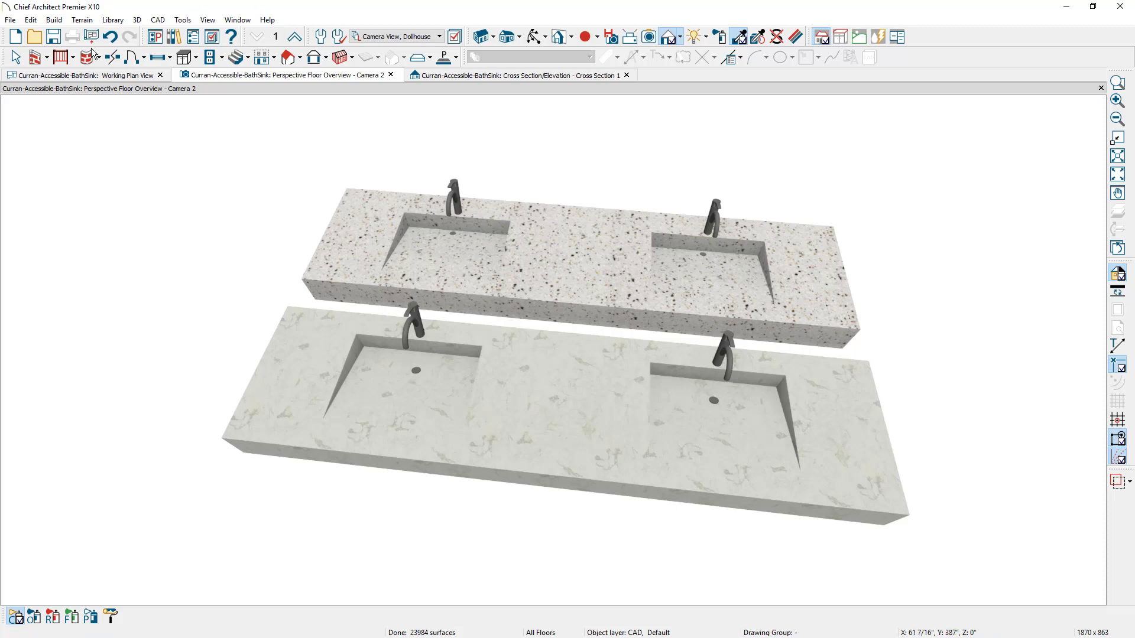
Make the lower countertop, faucets and traps an architectural block and add it to the library.
left_click(100, 79)
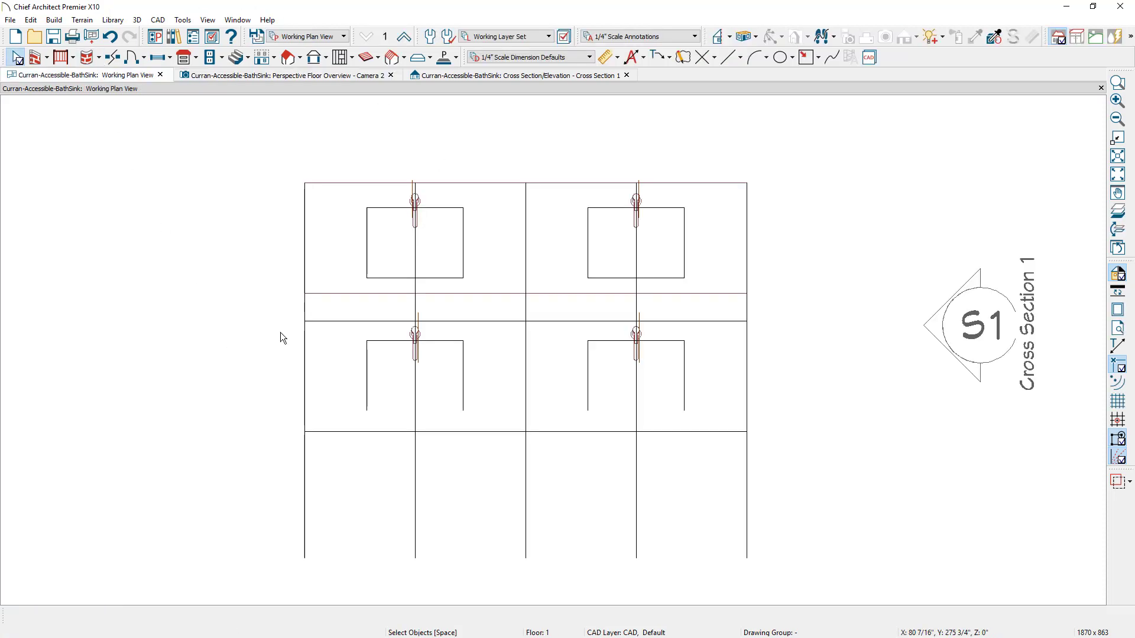
left_click_drag(381, 377, 778, 480)
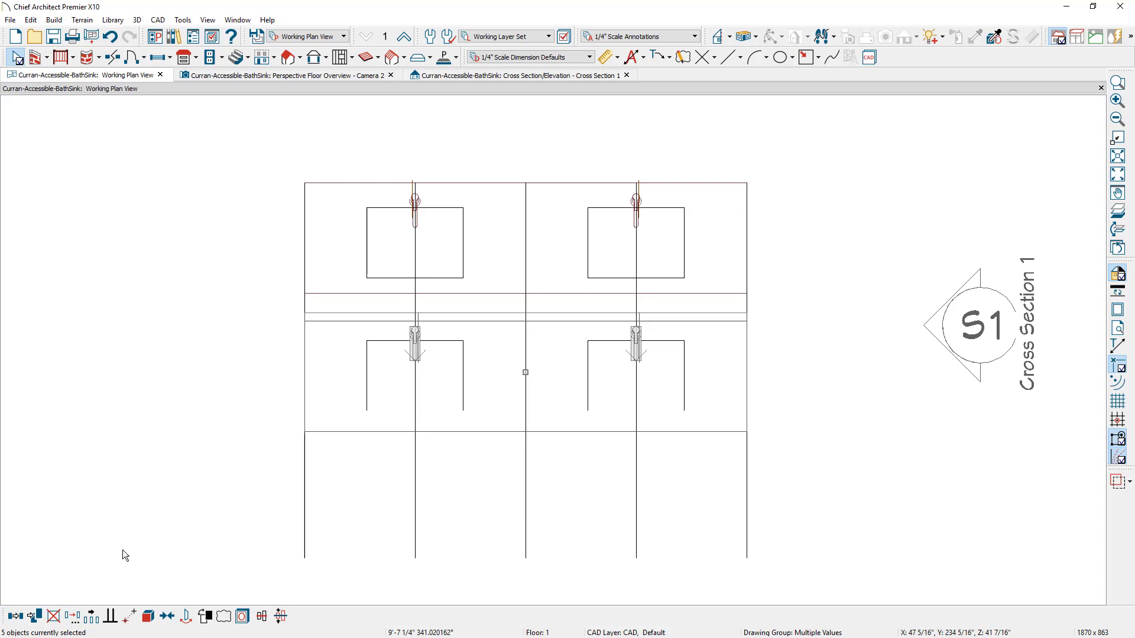
left_click(146, 619)
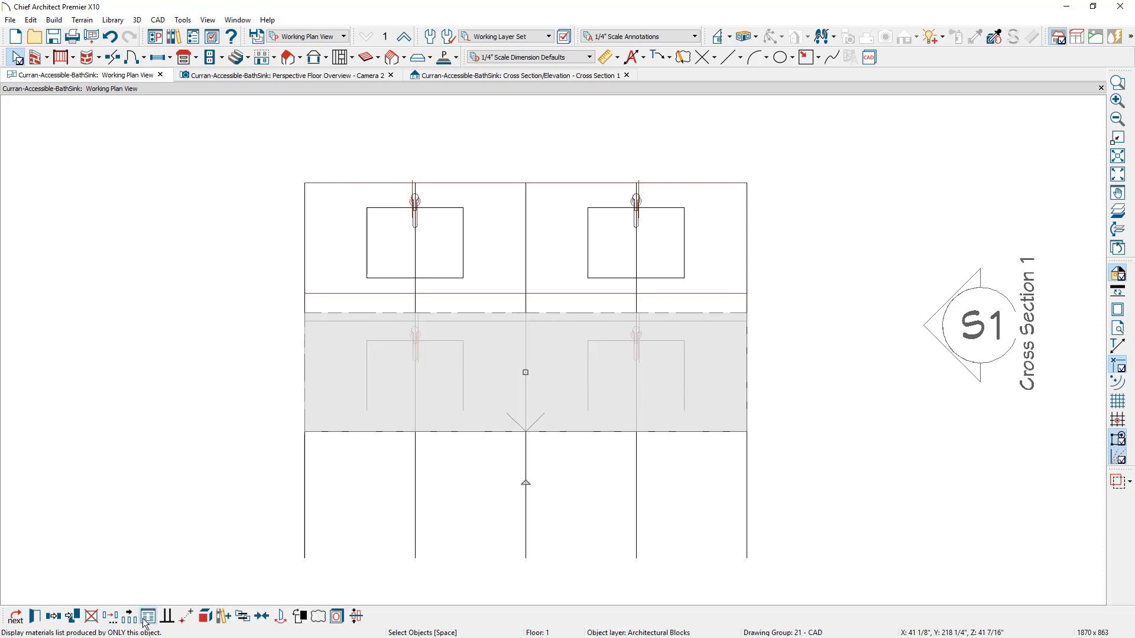
left_click(223, 617)
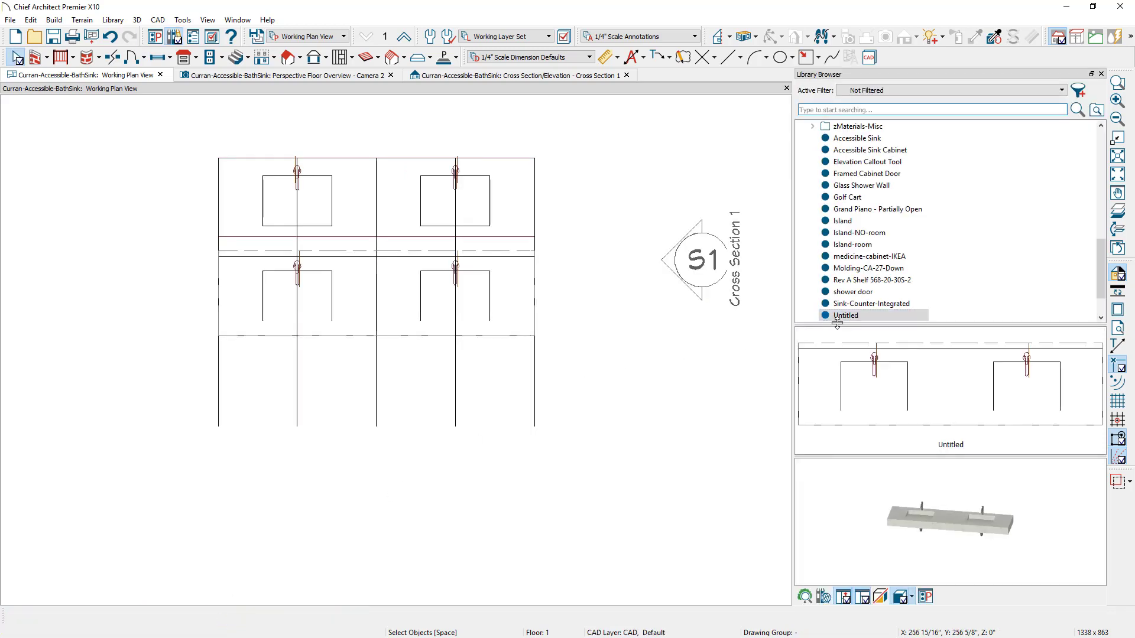
Preview the Sink-Counter-Integrated library item from a frontal angle in the Library Browser.
left_click(914, 302)
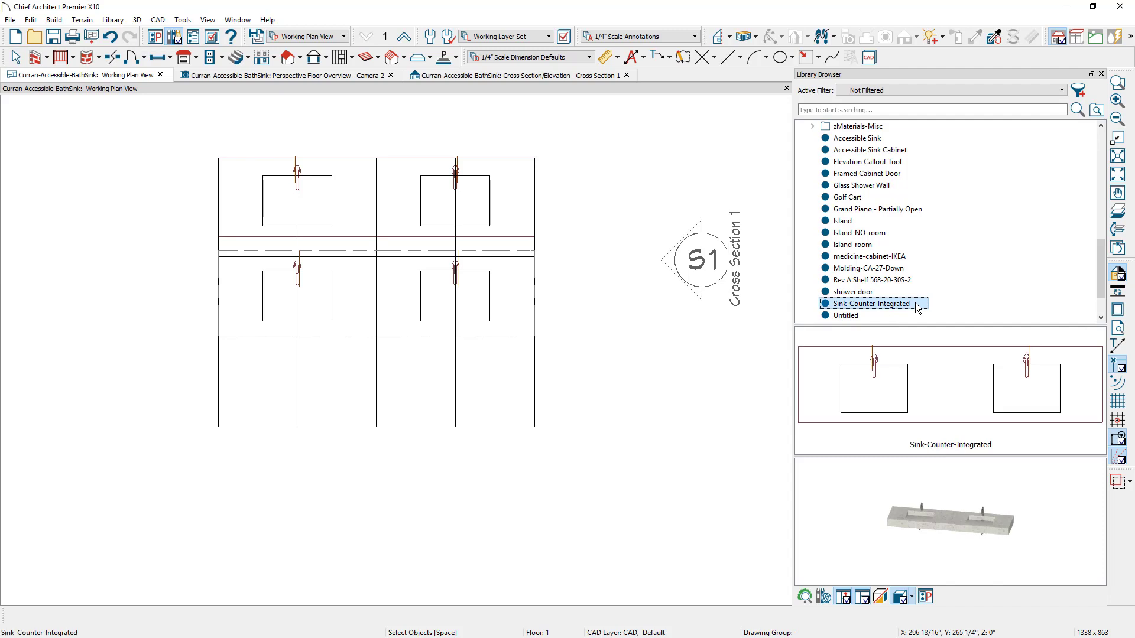
left_click(934, 538)
scroll(942, 546, "up", 2)
left_click_drag(941, 547, 952, 567)
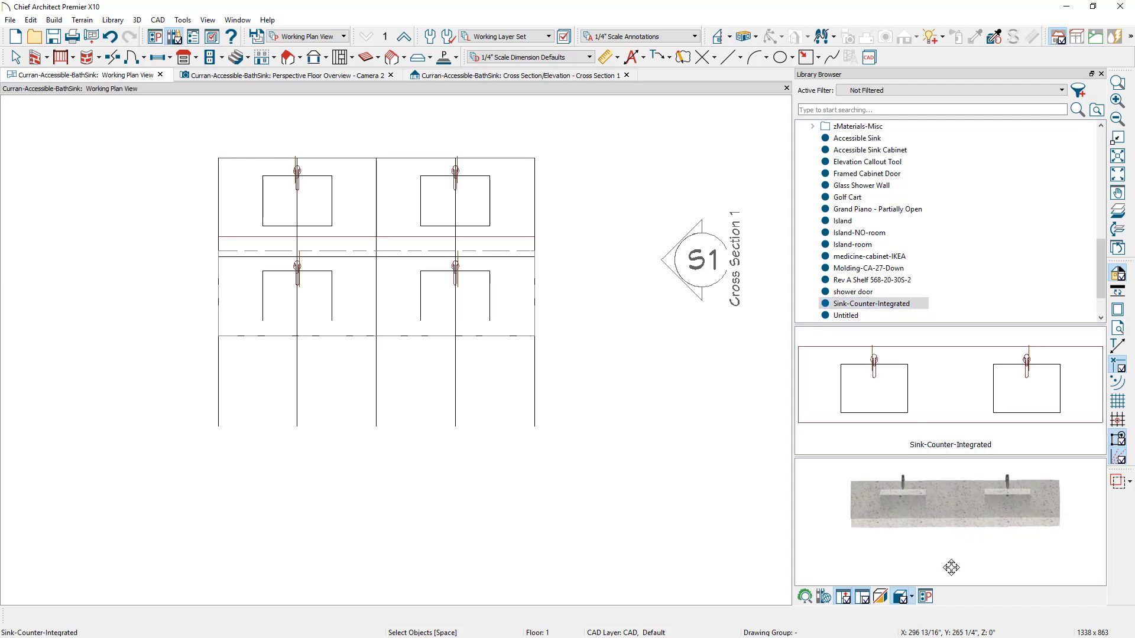